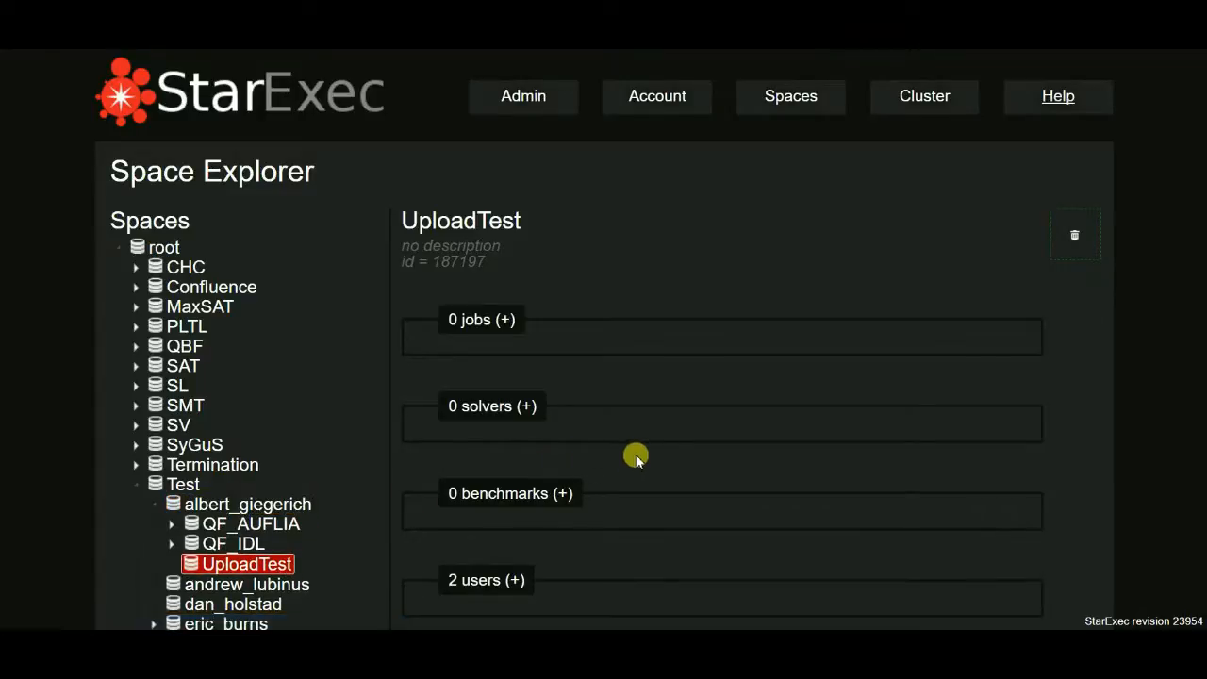
# Open the benchmark upload form for the UploadTest space.
pyautogui.scroll(-3, 635, 452)
pyautogui.scroll(-3, 627, 336)
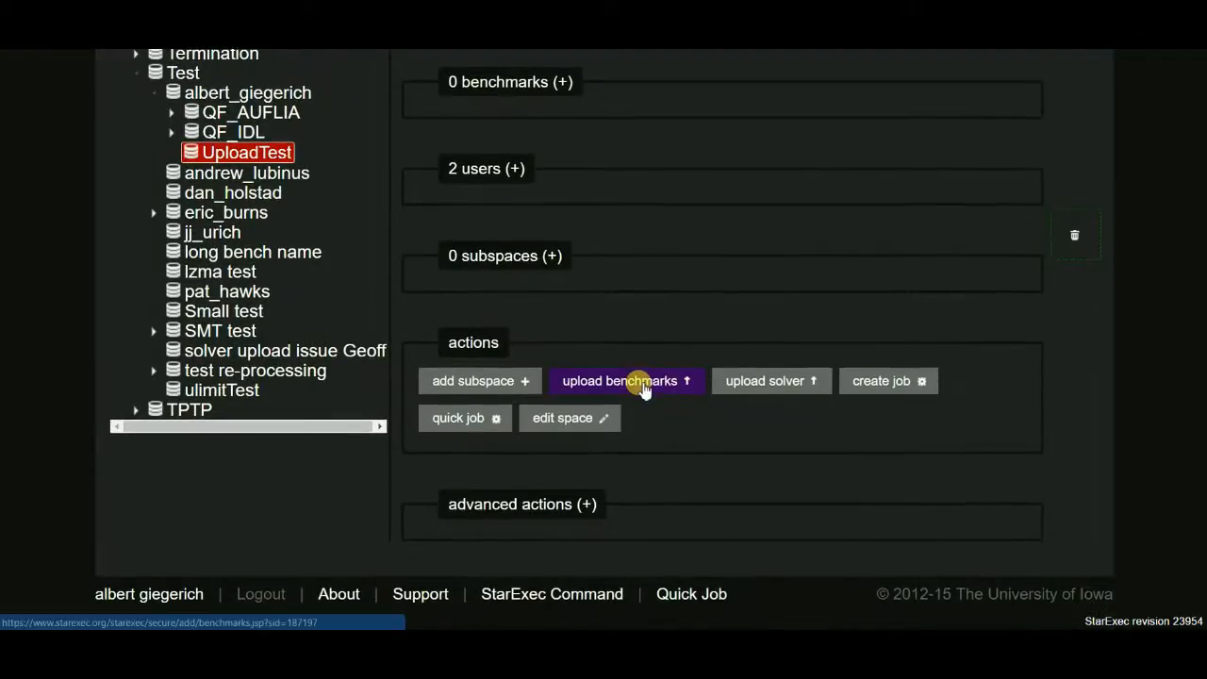
pyautogui.click(644, 385)
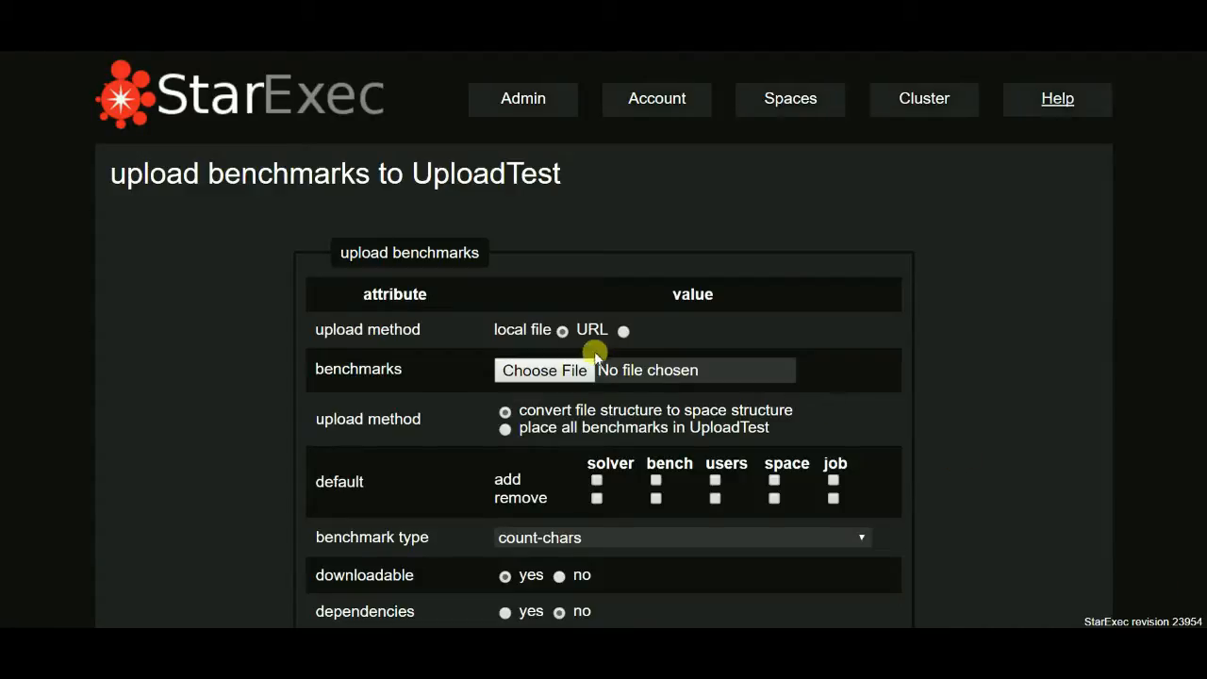
# Keep local file as the upload source and choose the benchmarks.zip archive.
pyautogui.click(624, 332)
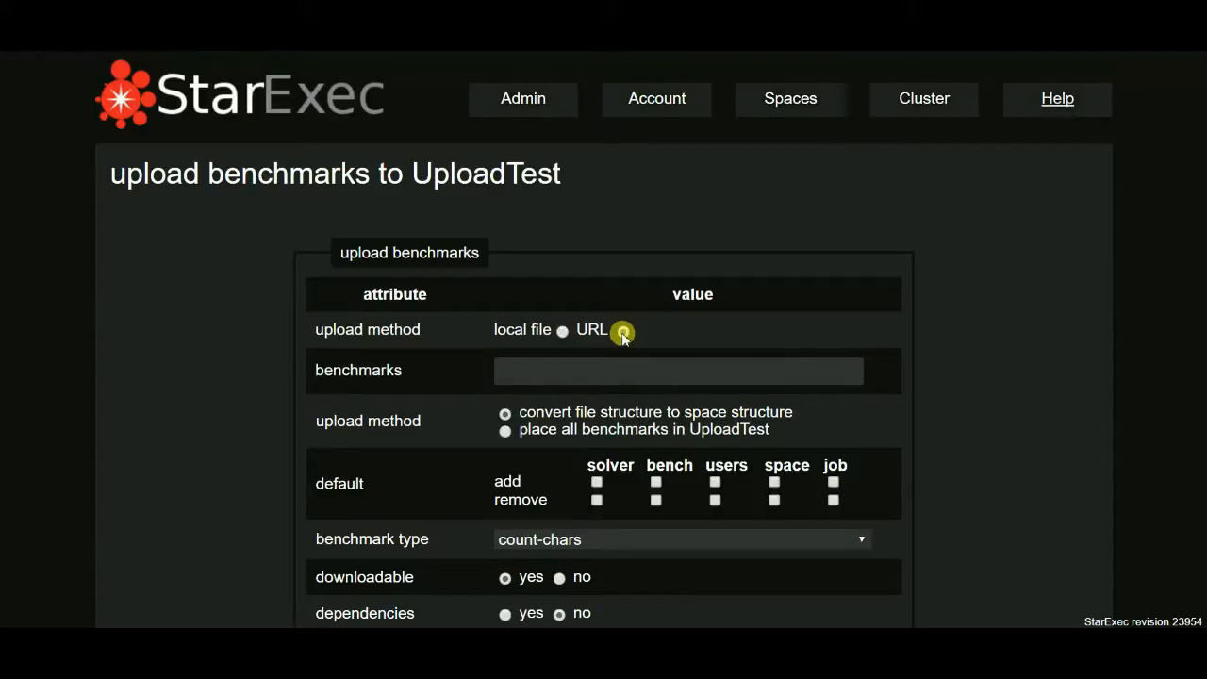
pyautogui.click(561, 331)
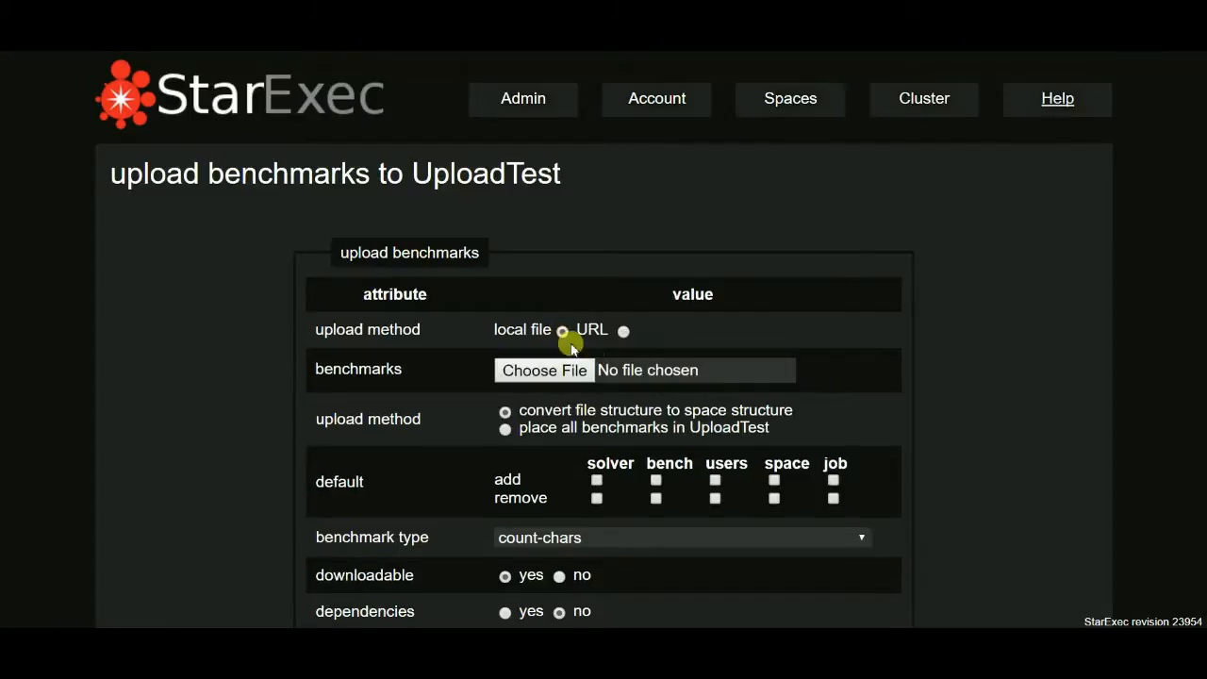
pyautogui.click(565, 371)
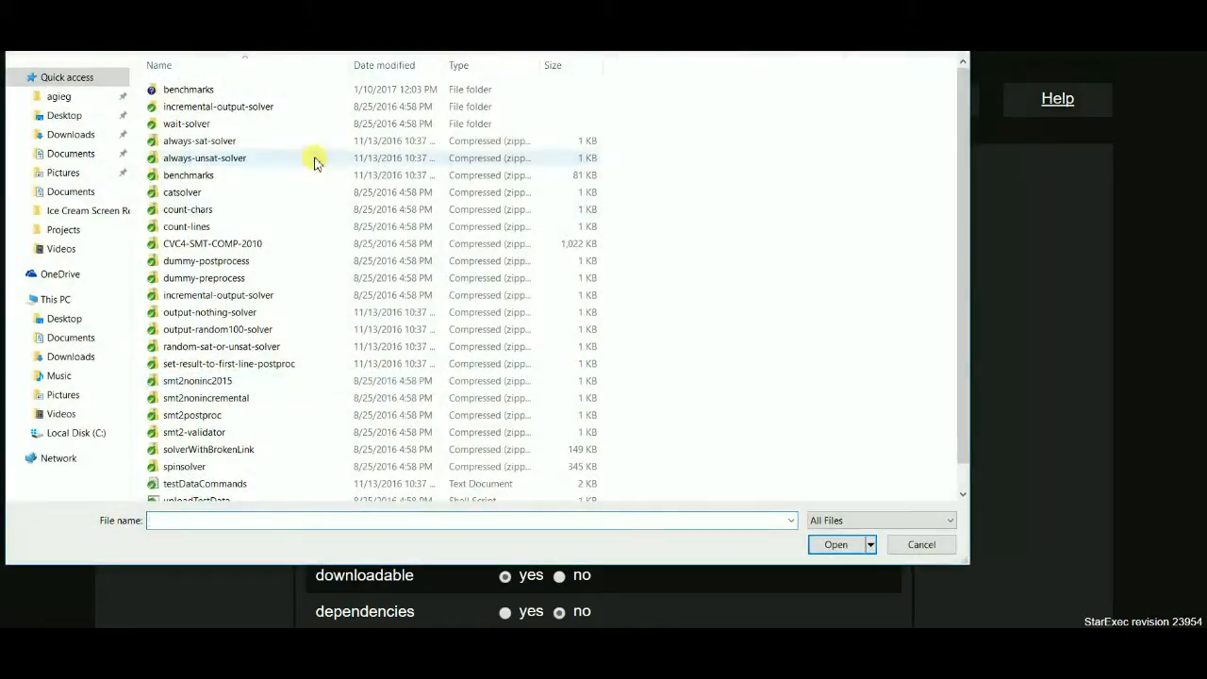
pyautogui.doubleClick(247, 179)
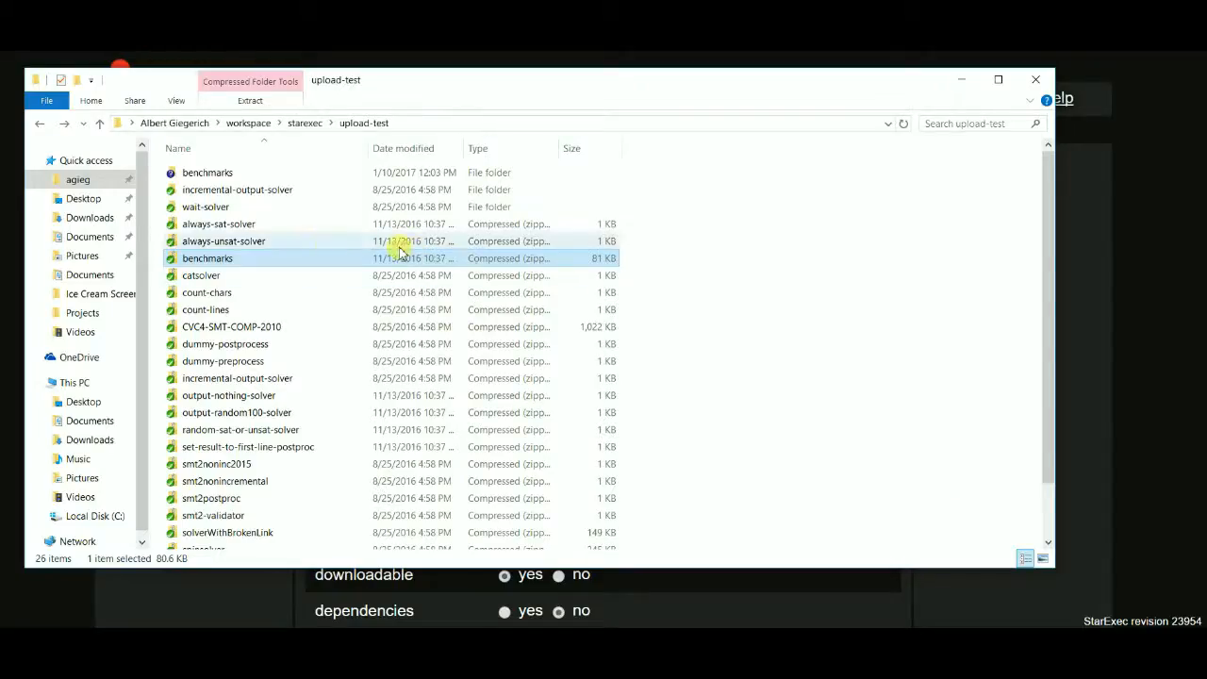
# Browse the benchmarks archive in File Explorer down to QF_AUFLIA, array_benchmarks and pointer, and return to the archive's root.
pyautogui.doubleClick(304, 261)
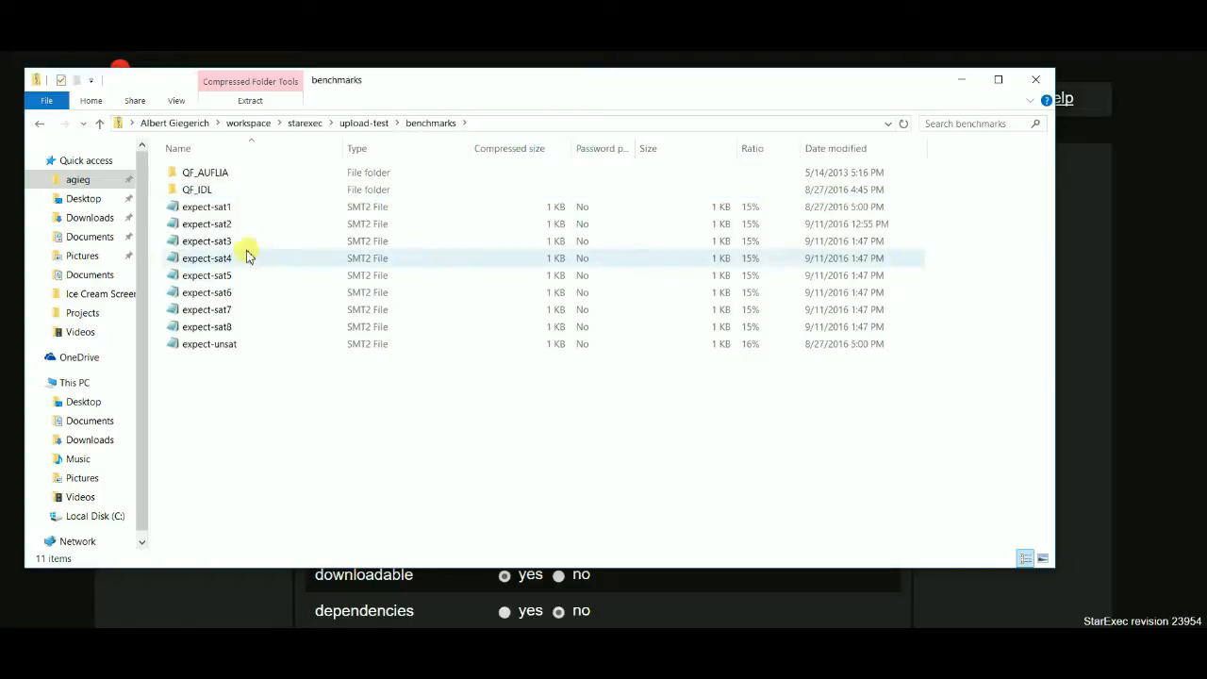
pyautogui.doubleClick(238, 180)
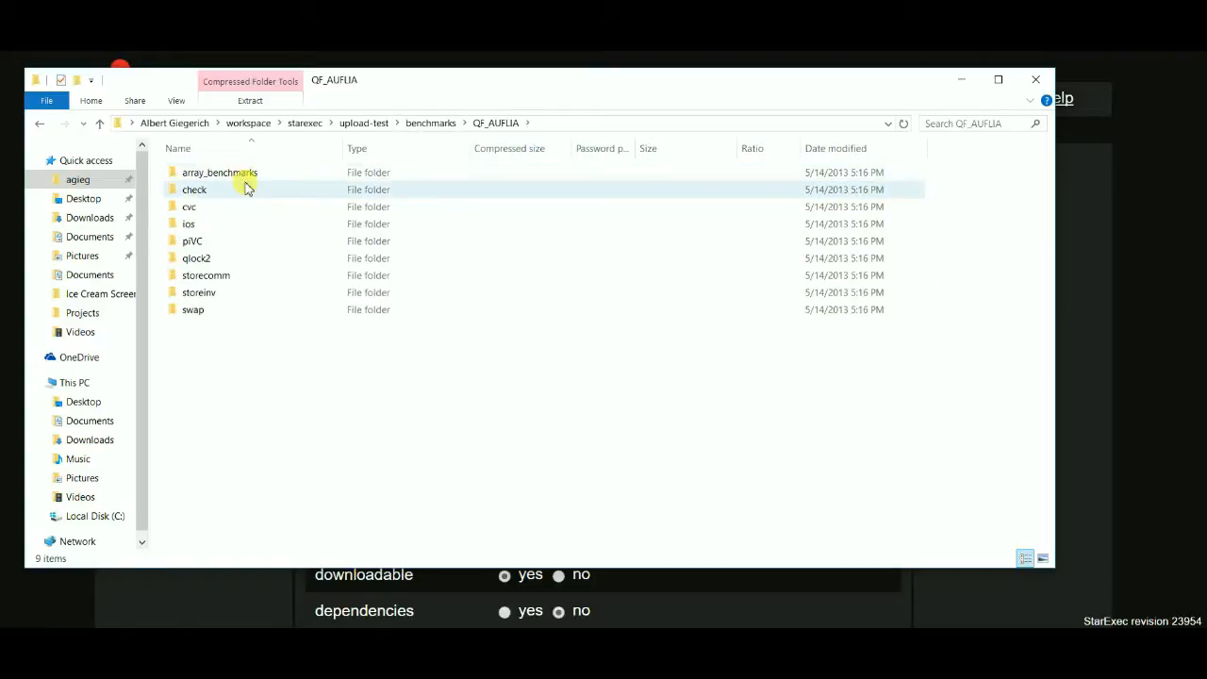
pyautogui.doubleClick(262, 175)
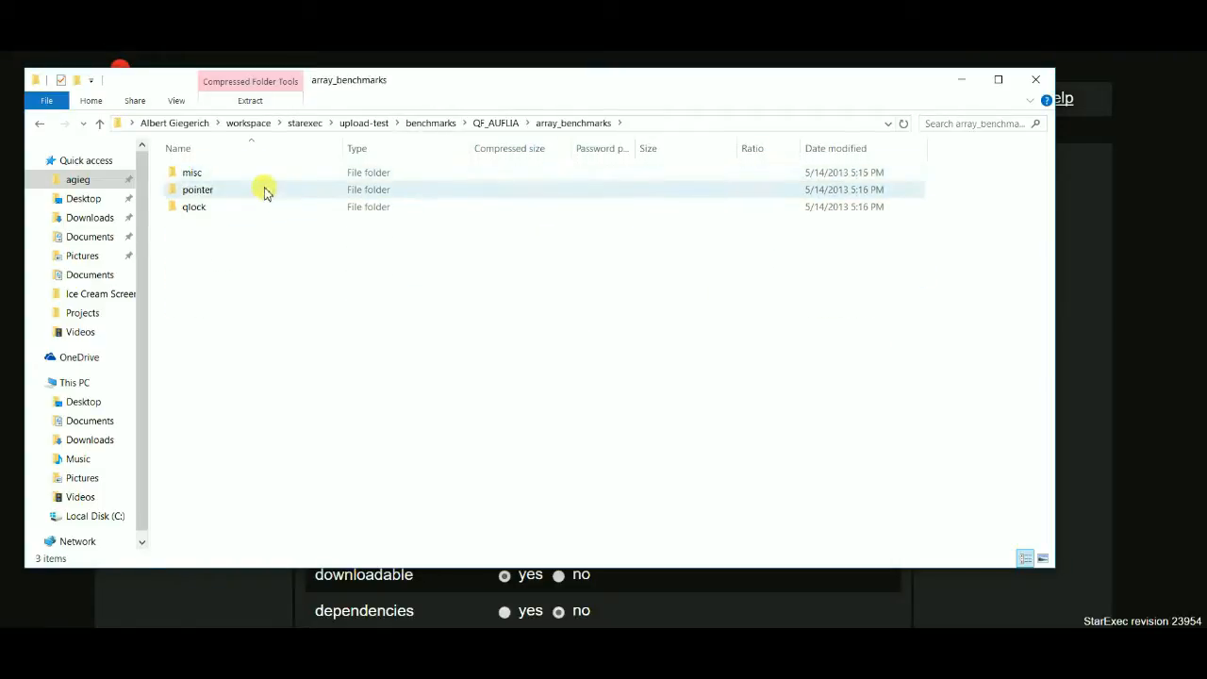
pyautogui.doubleClick(255, 194)
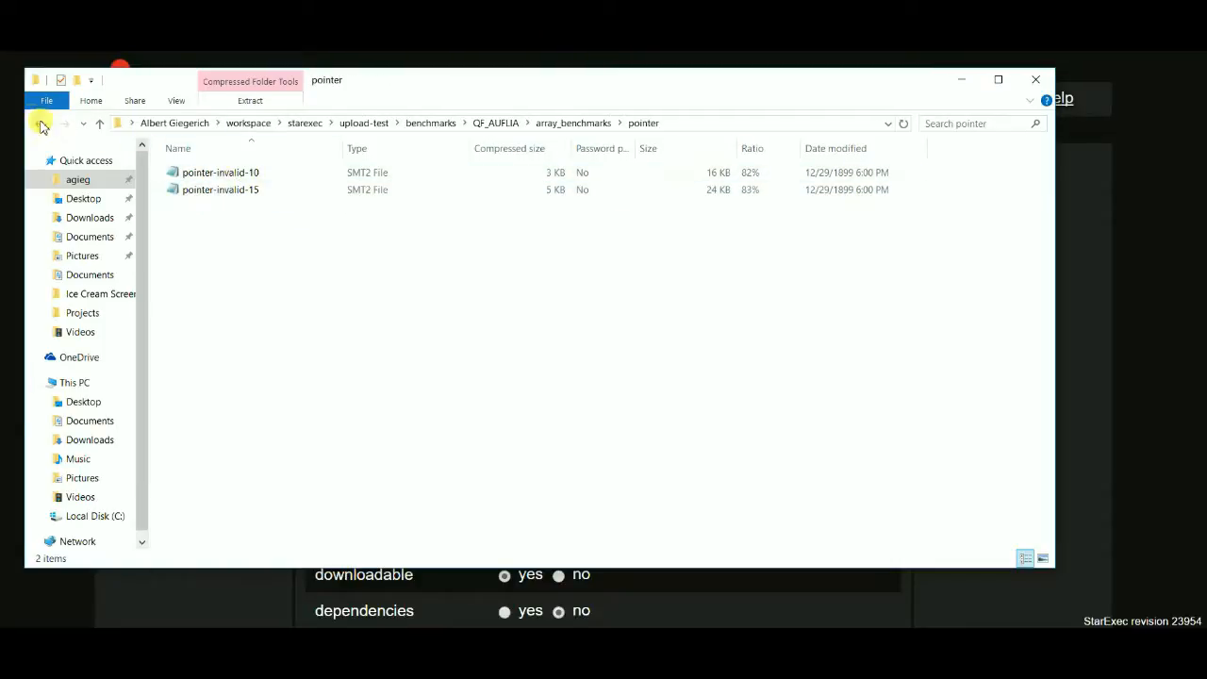
pyautogui.click(40, 125)
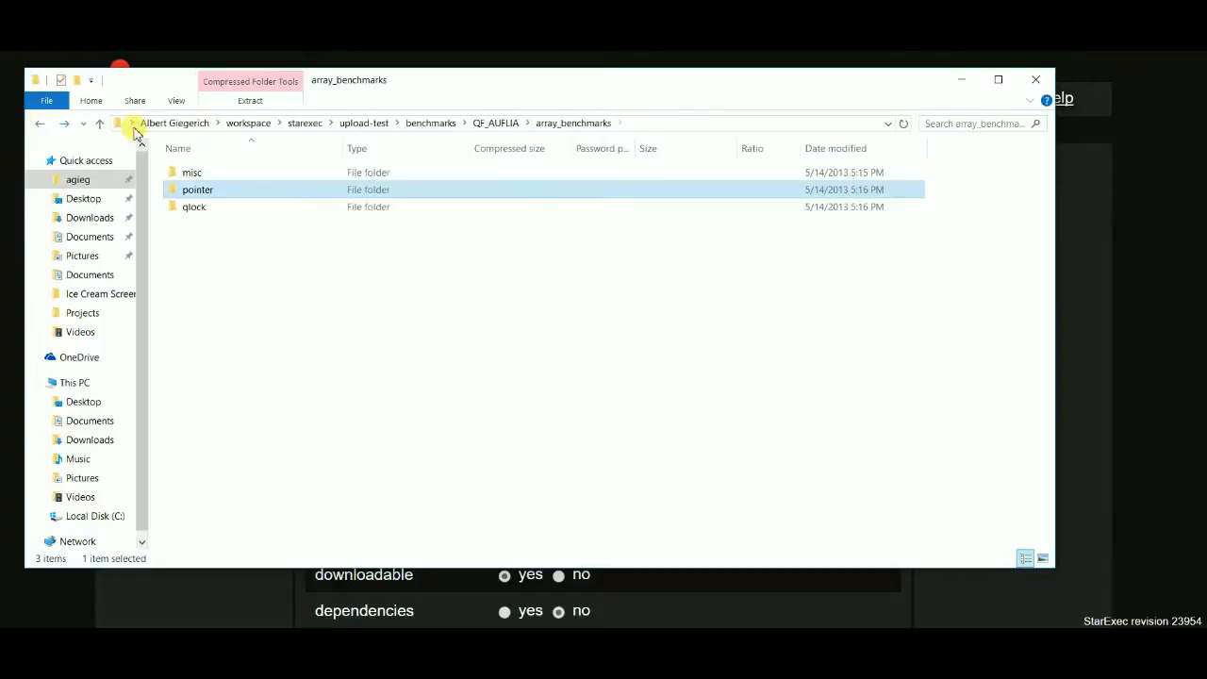
pyautogui.click(40, 125)
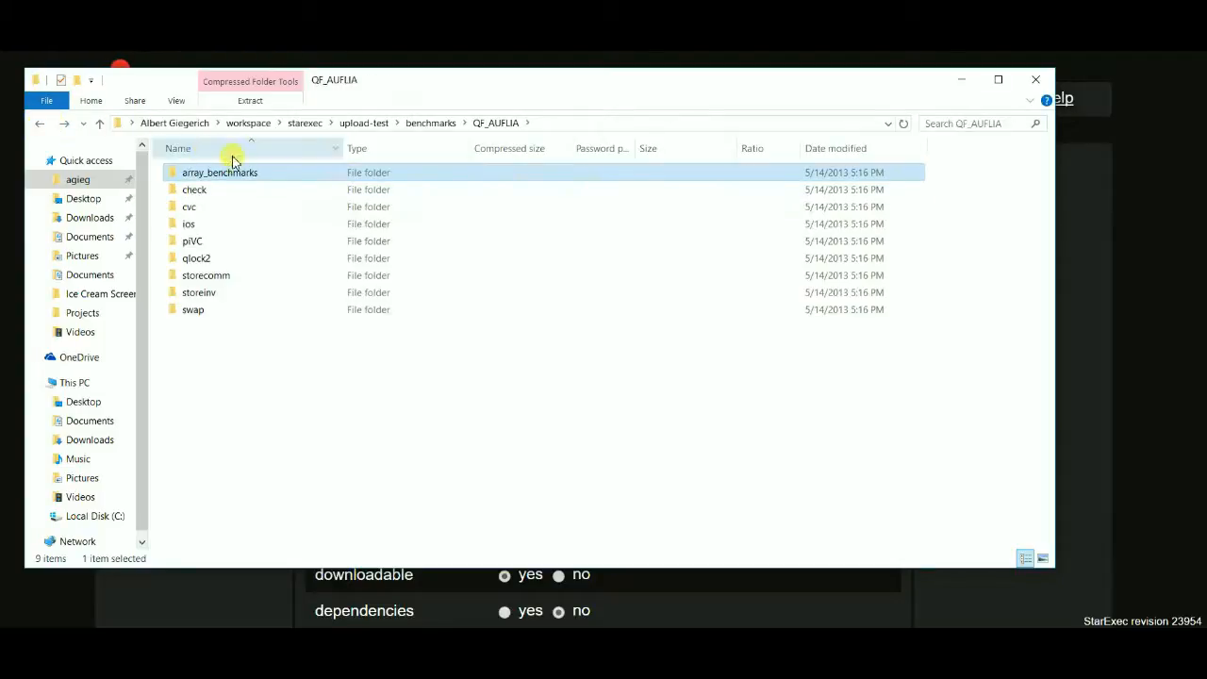
pyautogui.click(39, 125)
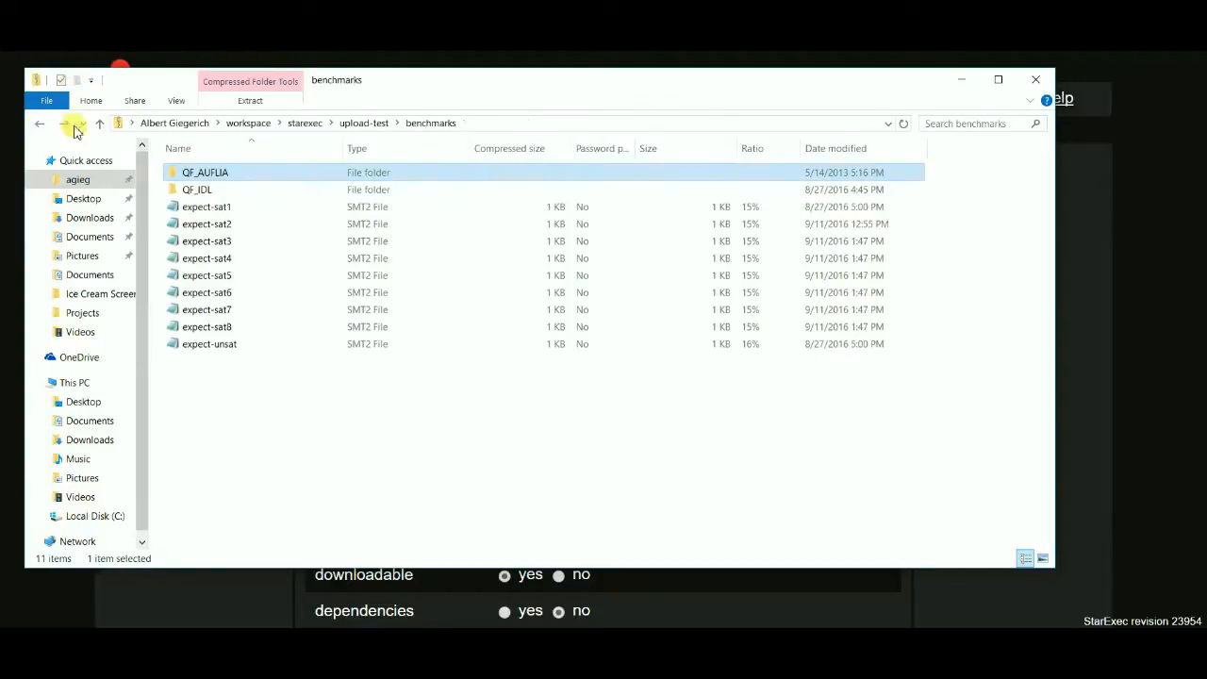
# Re-examine how QF_AUFLIA, array_benchmarks and pointer are nested in the archive, and switch back to the StarExec upload form in the browser.
pyautogui.doubleClick(225, 175)
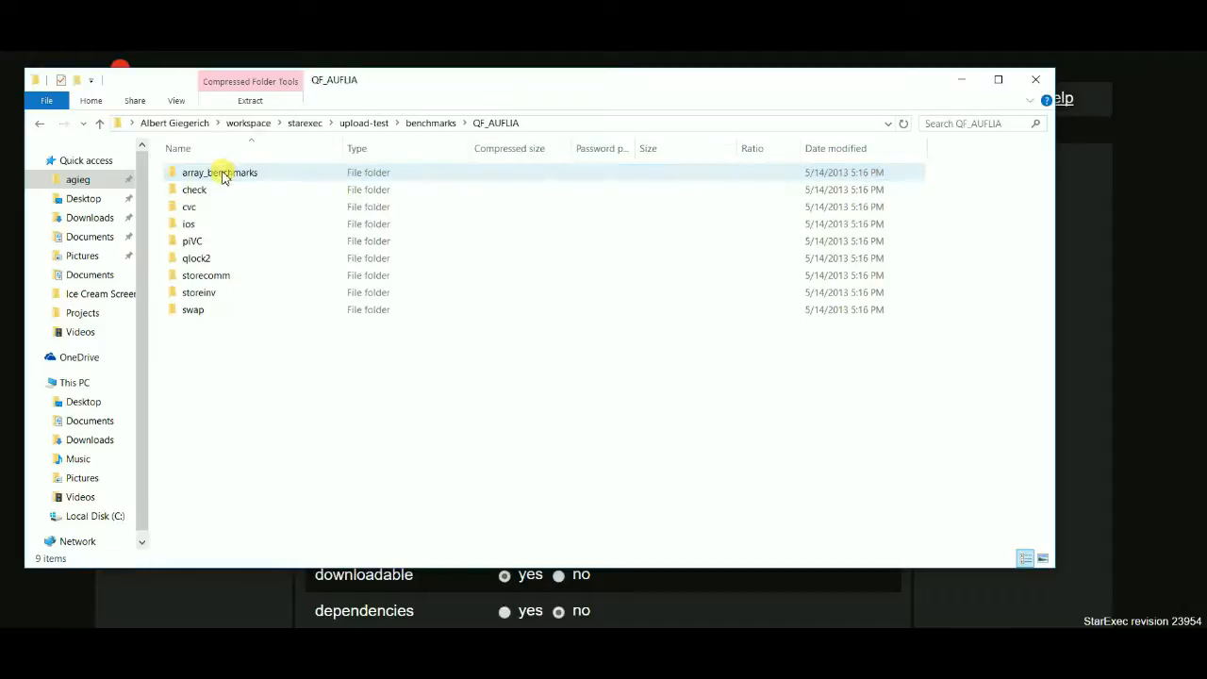
pyautogui.click(40, 126)
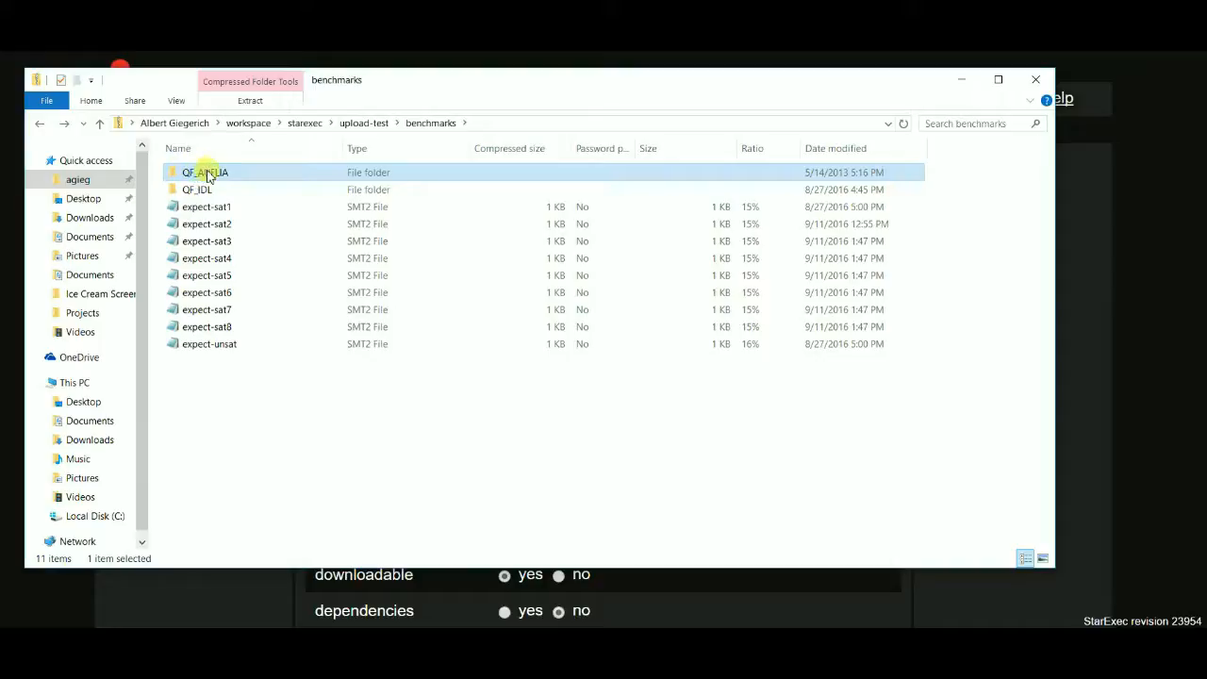
pyautogui.doubleClick(240, 178)
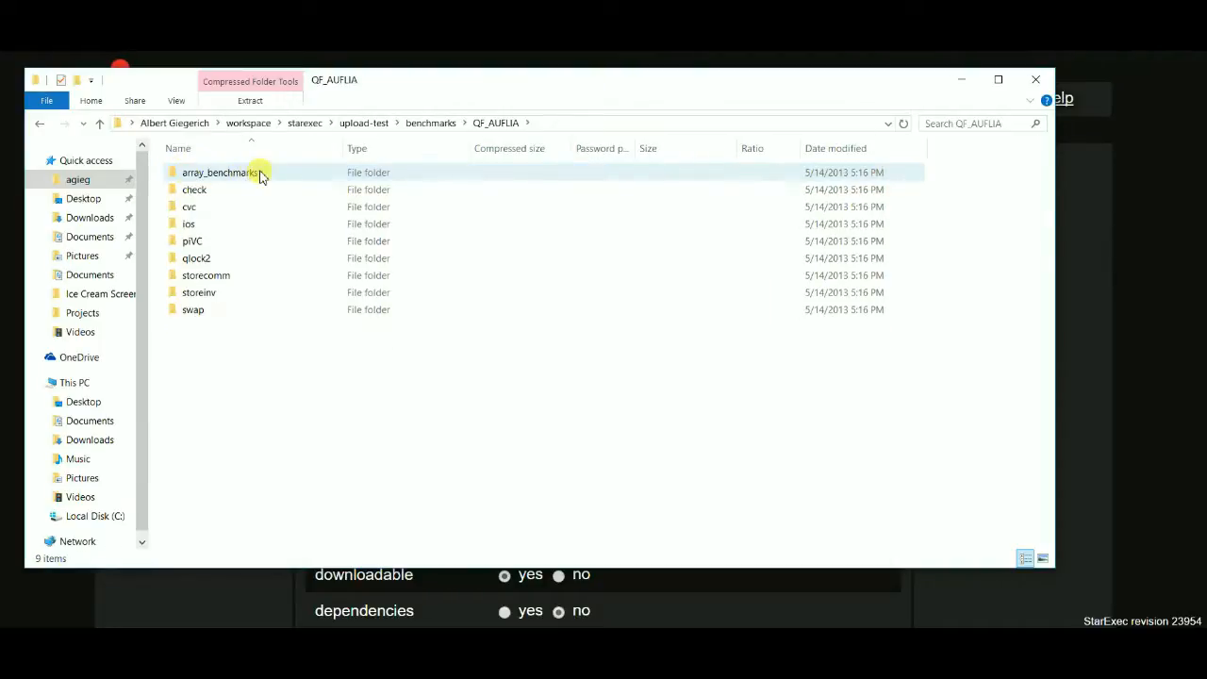
pyautogui.doubleClick(261, 176)
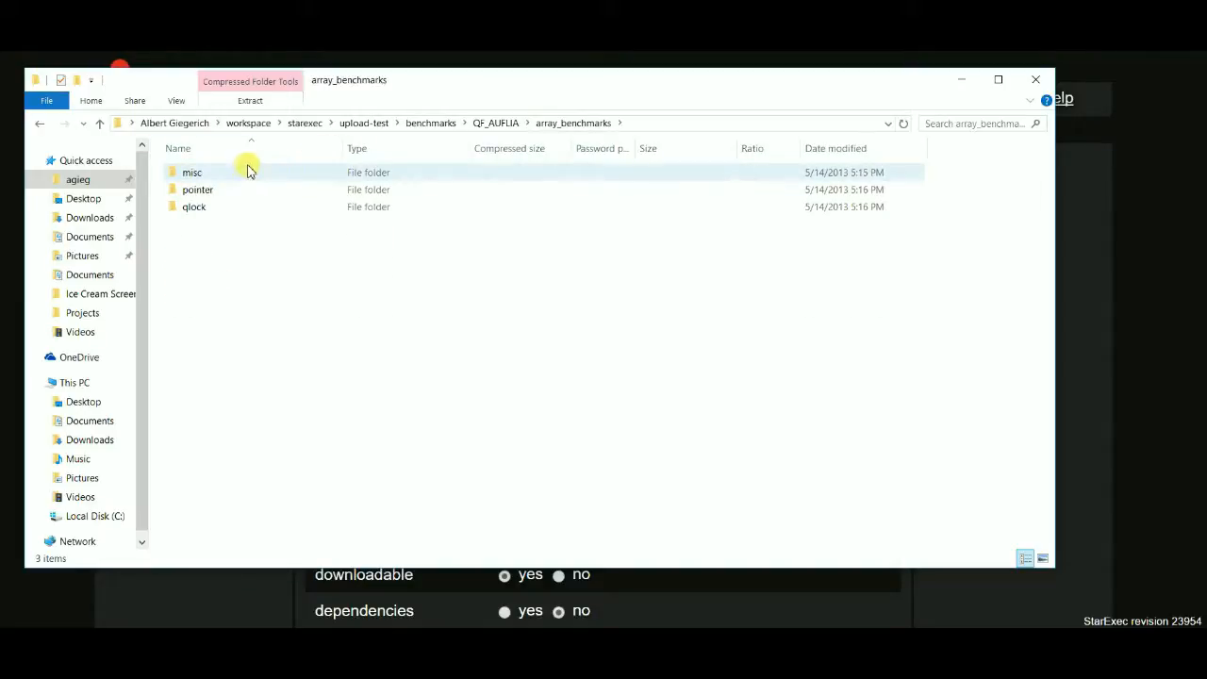
pyautogui.doubleClick(239, 188)
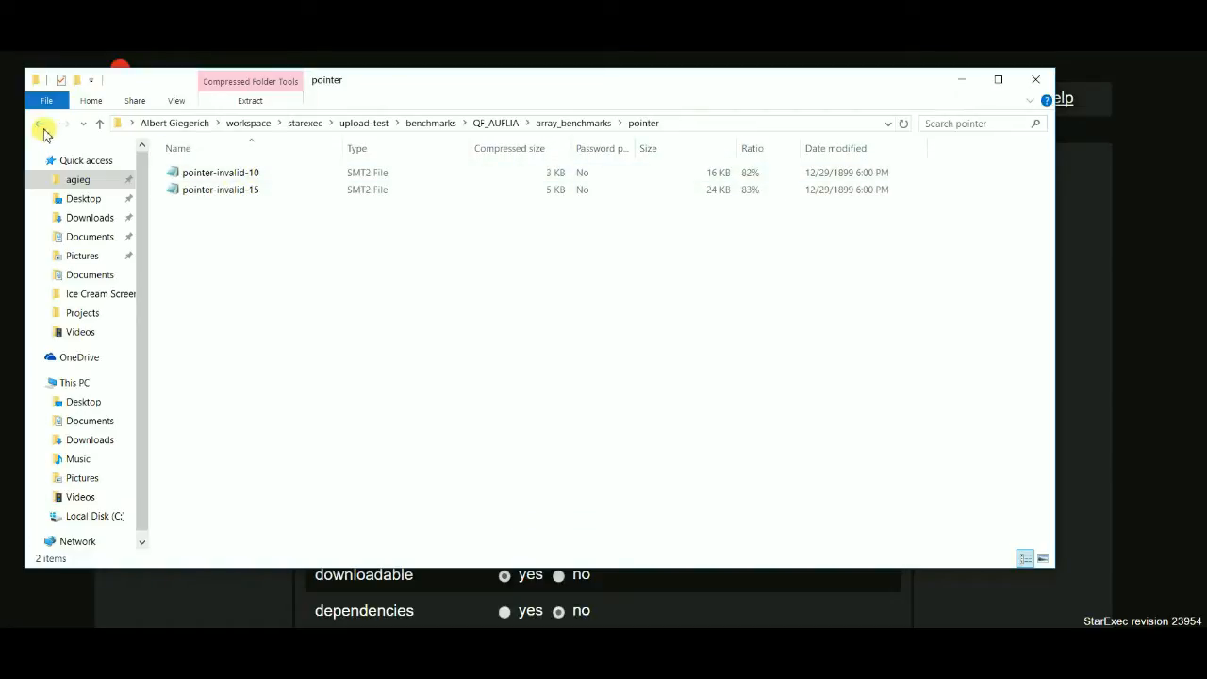
pyautogui.doubleClick(41, 128)
pyautogui.click(40, 129)
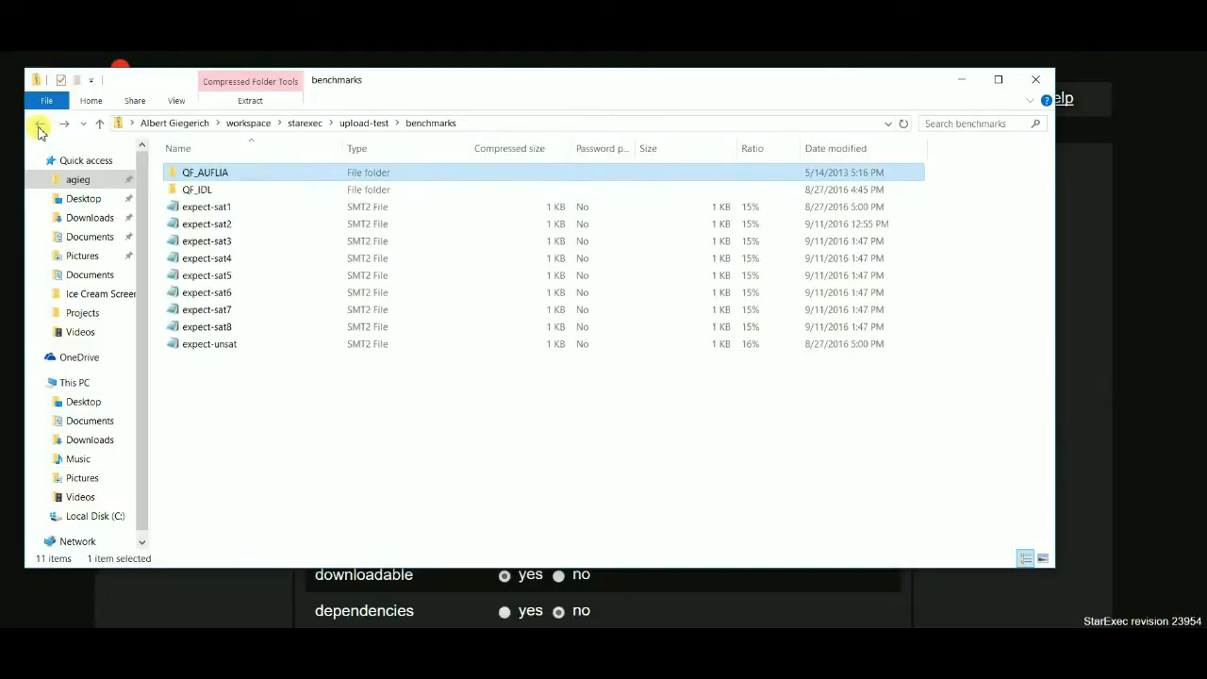
pyautogui.click(40, 128)
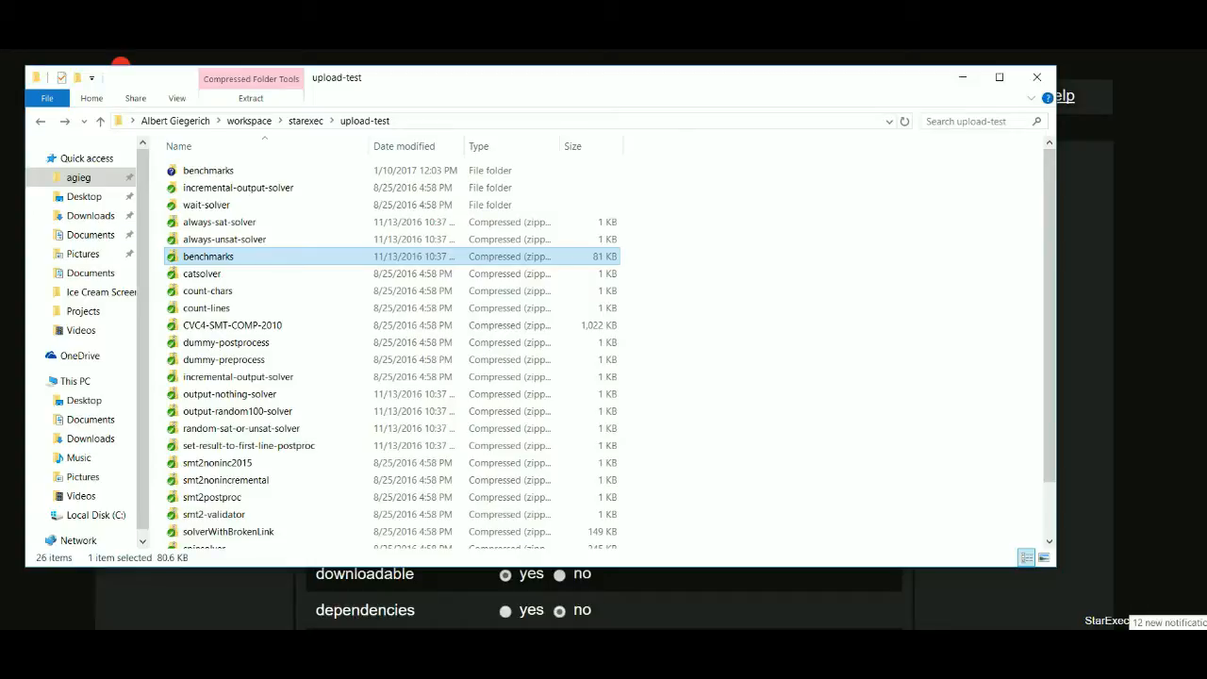
pyautogui.hotkey('alt', 'Tab')
pyautogui.hotkey('alt', 'Tab')
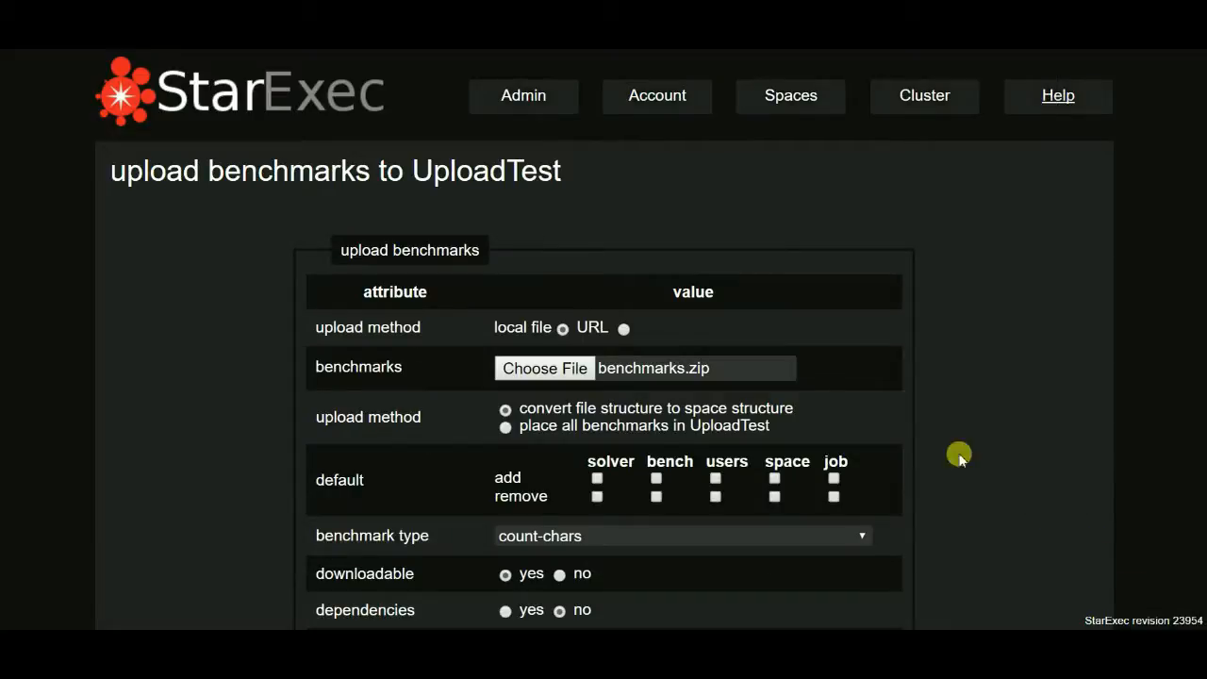
# Try the option to place all benchmarks in UploadTest, and go back to converting file structure to space structure.
pyautogui.scroll(-1, 802, 380)
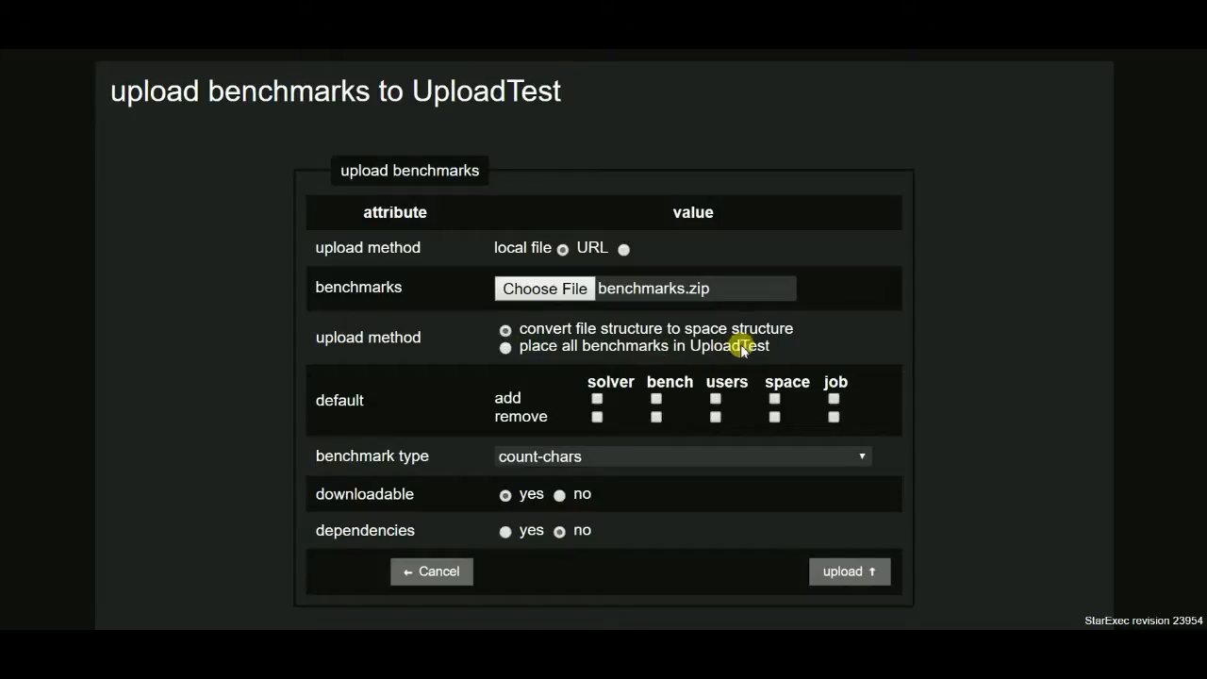
pyautogui.click(505, 347)
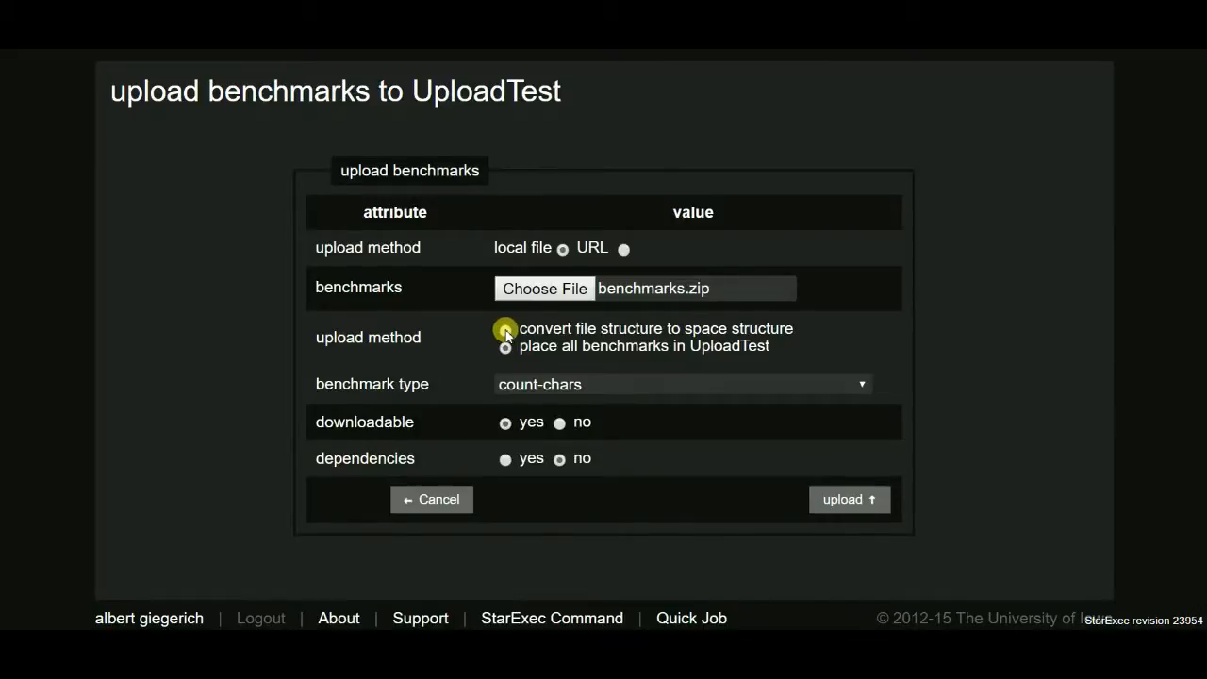
pyautogui.click(506, 330)
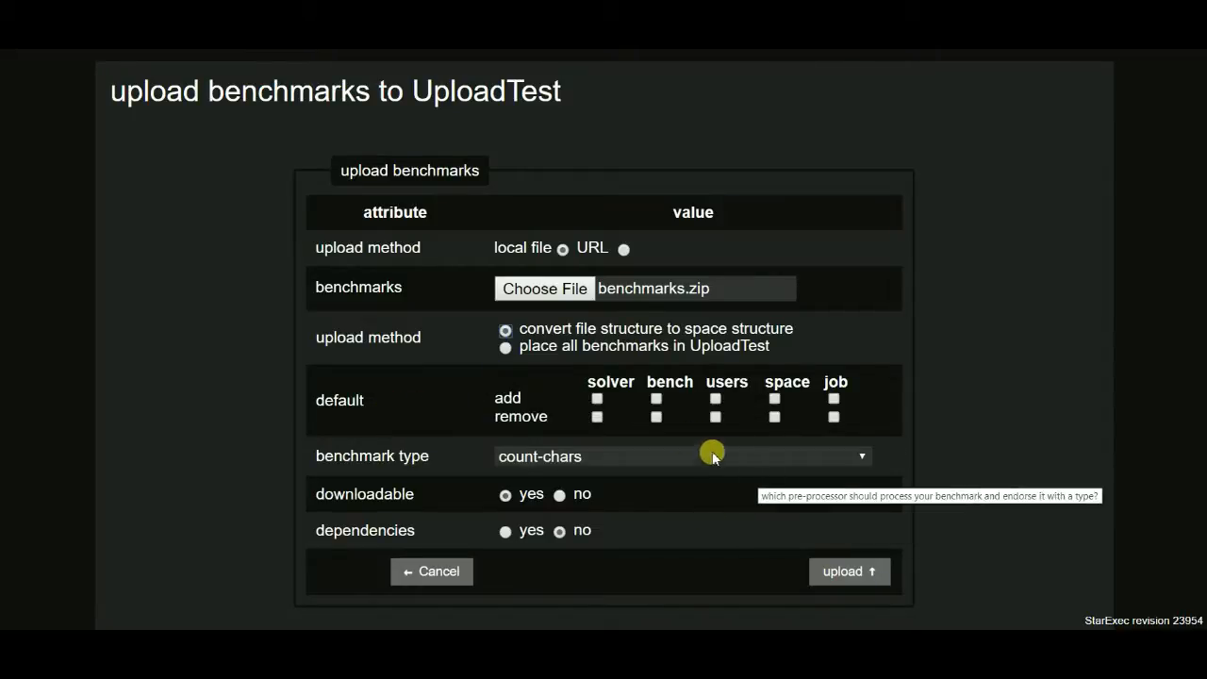
pyautogui.moveTo(496, 392); pyautogui.dragTo(485, 394)
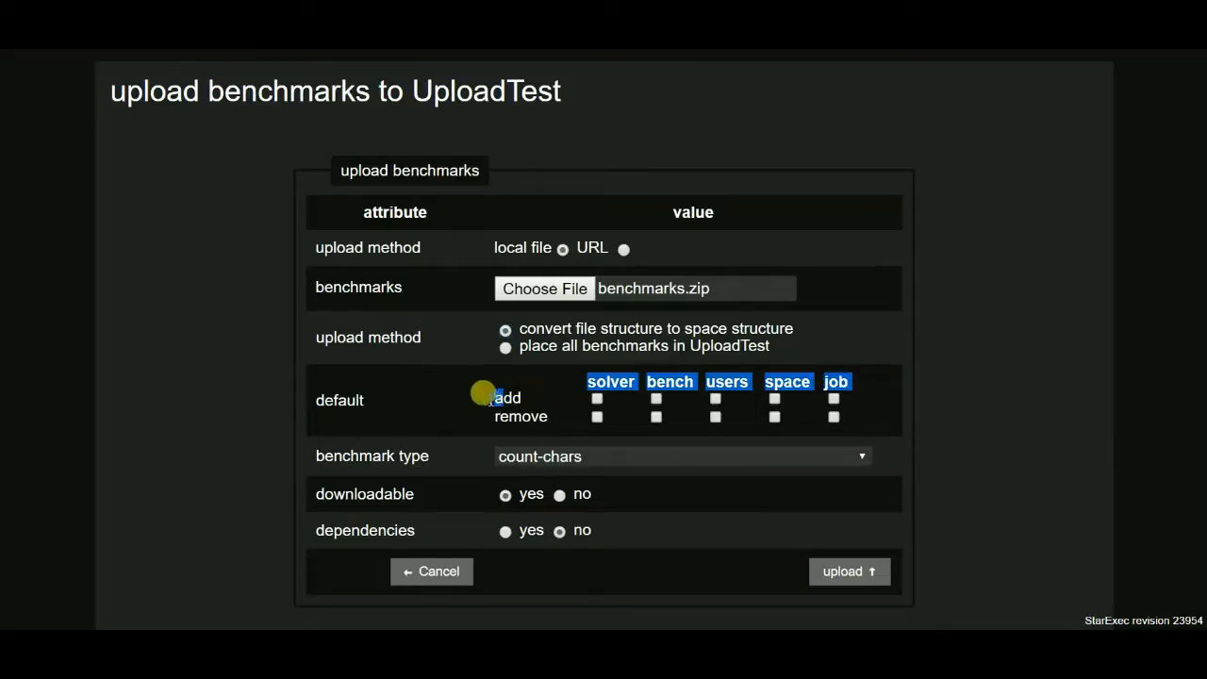
pyautogui.click(534, 380)
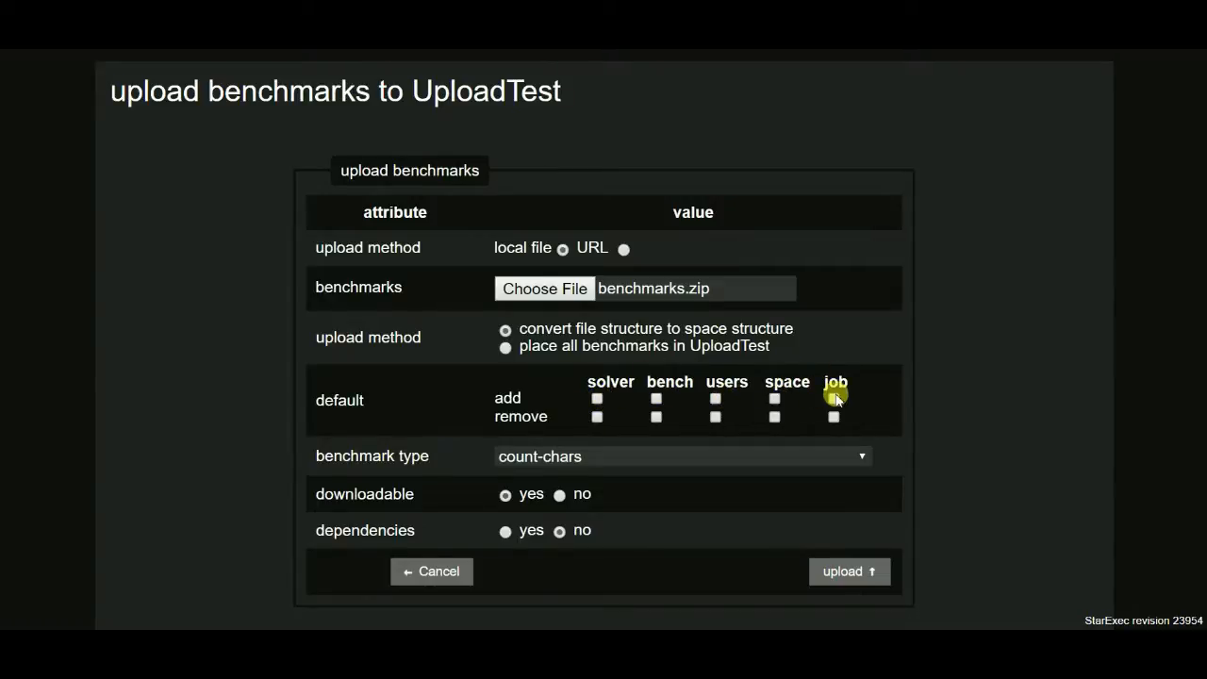
# Try enabling the default add permissions for solver, bench and users, and clear them again.
pyautogui.click(597, 398)
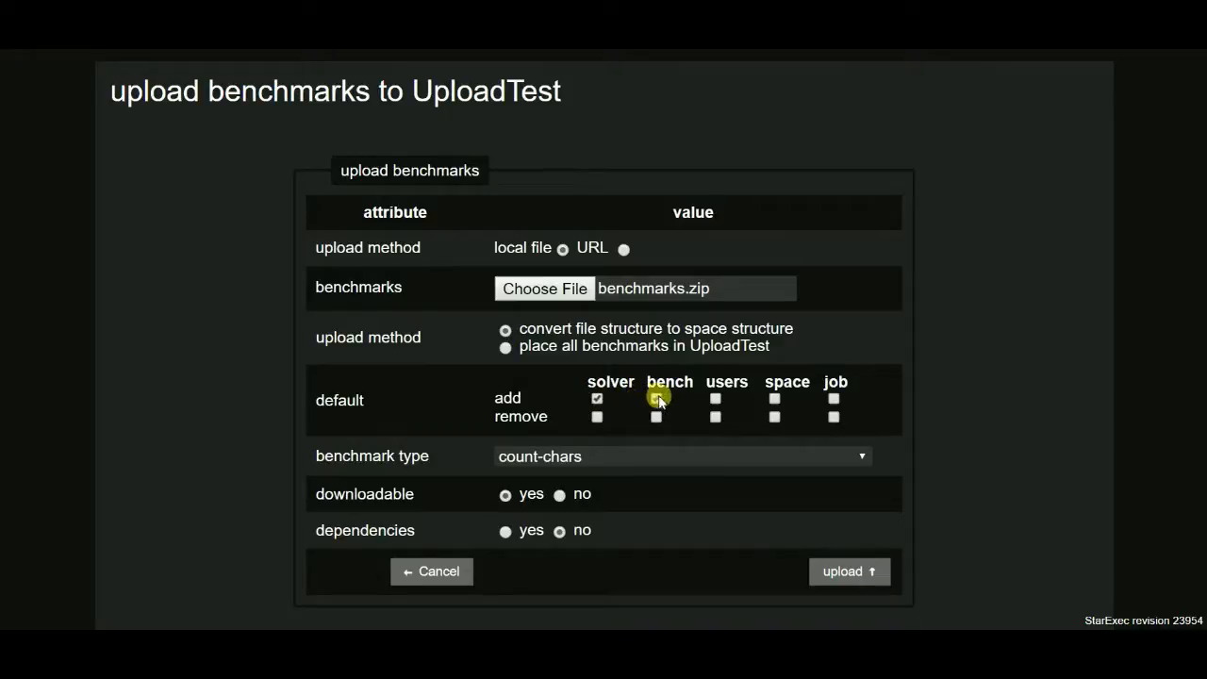
pyautogui.click(714, 398)
pyautogui.click(656, 398)
pyautogui.click(597, 398)
pyautogui.click(715, 399)
pyautogui.scroll(-1, 603, 330)
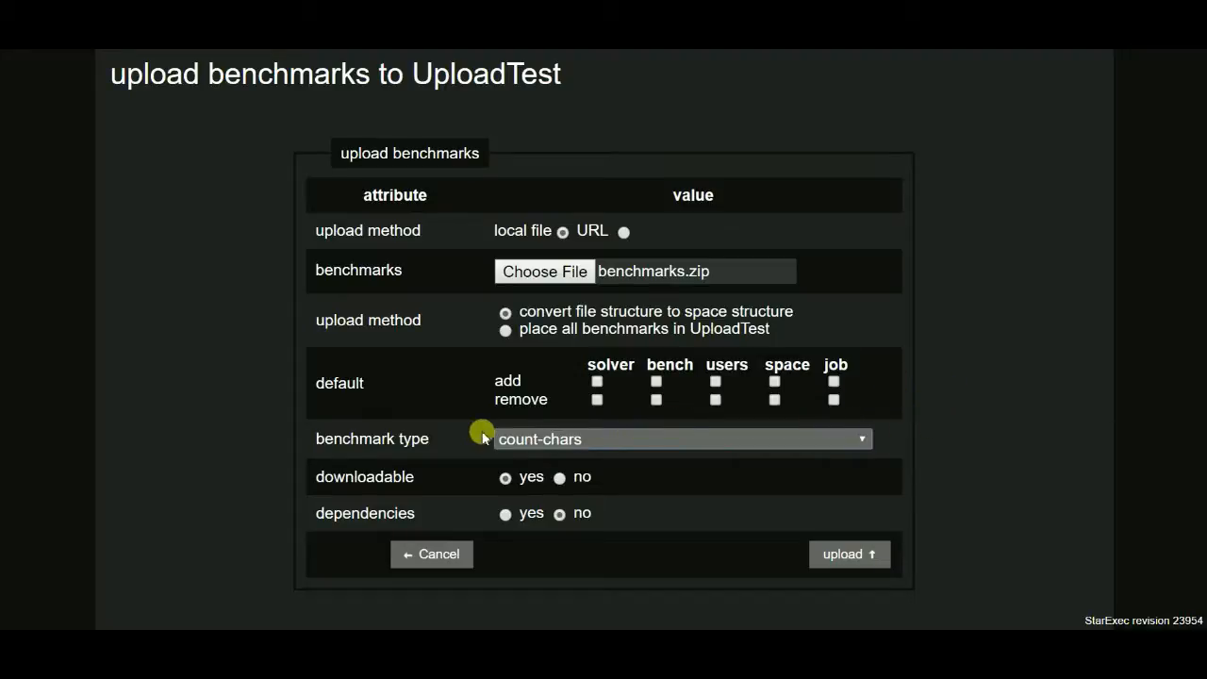
# Upload the benchmarks with the benchmark type no_type and downloadable set to no.
pyautogui.moveTo(582, 399)
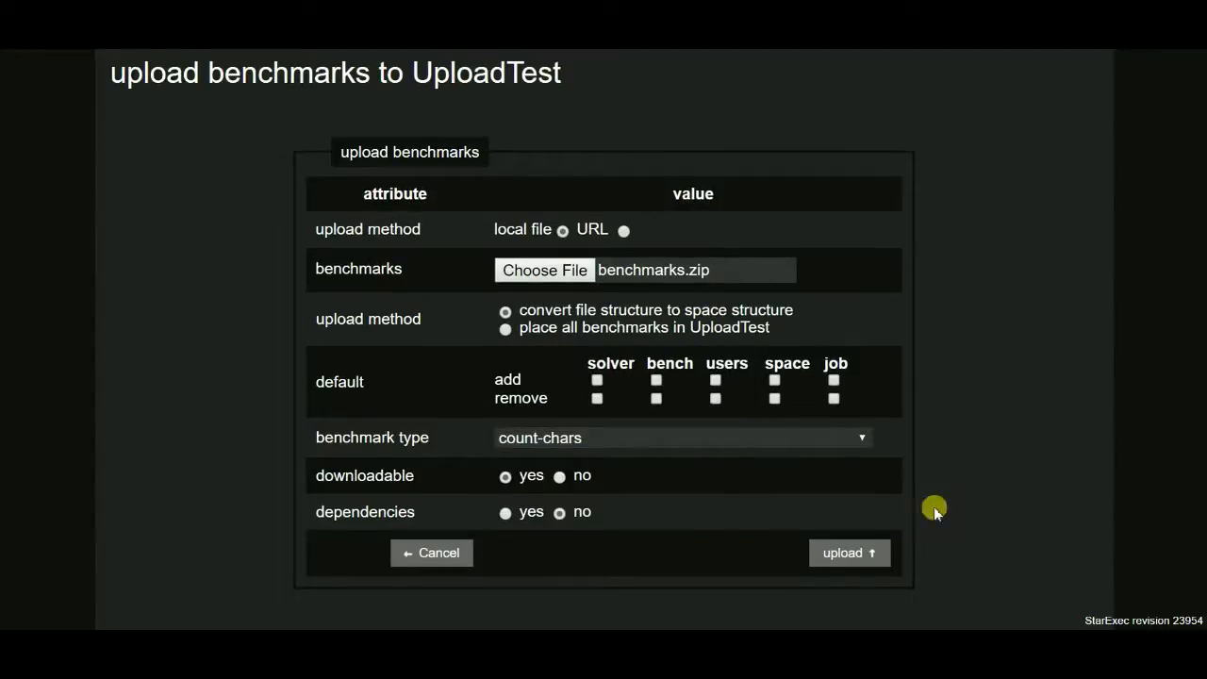
pyautogui.click(795, 435)
pyautogui.click(707, 495)
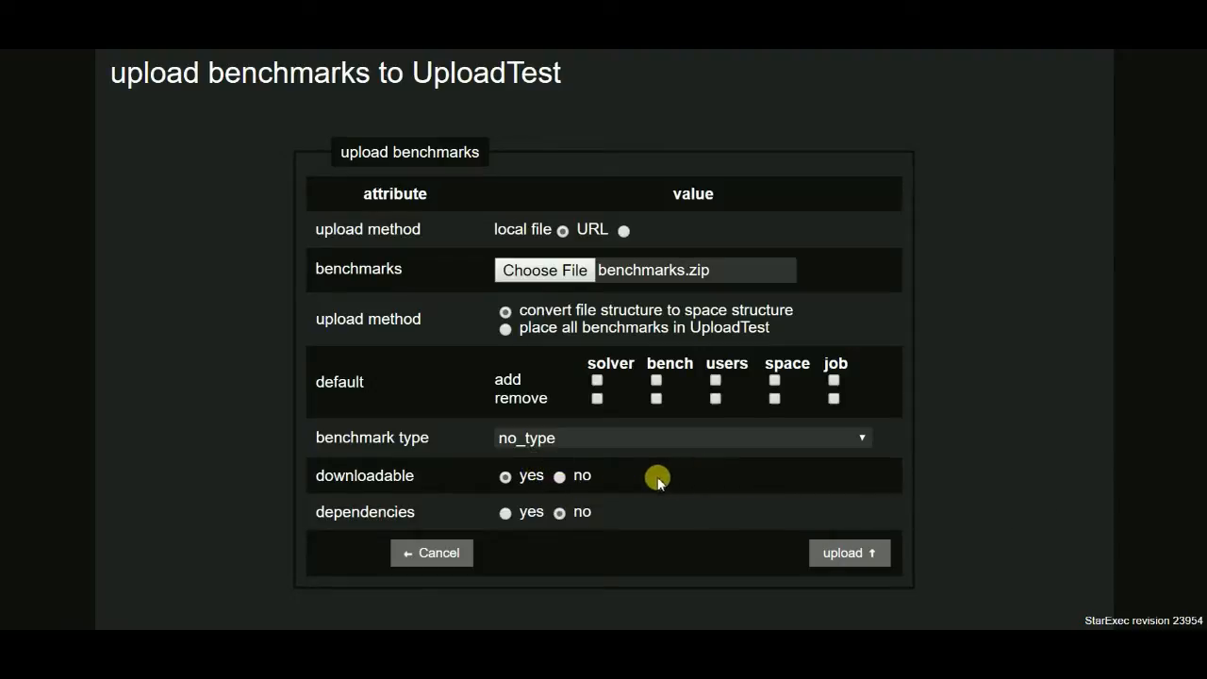
pyautogui.click(560, 477)
pyautogui.click(854, 564)
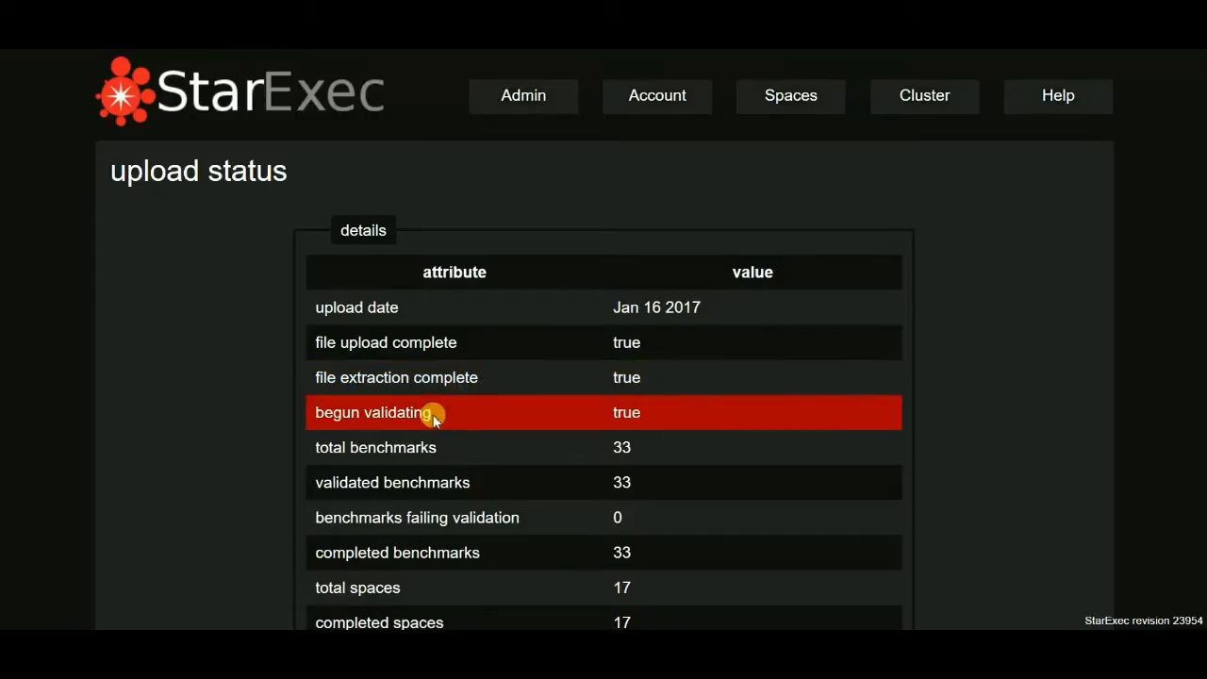
# Review the upload status details and return to the Space Explorer to check the contents of UploadTest.
pyautogui.scroll(-1, 481, 405)
pyautogui.scroll(-1, 486, 389)
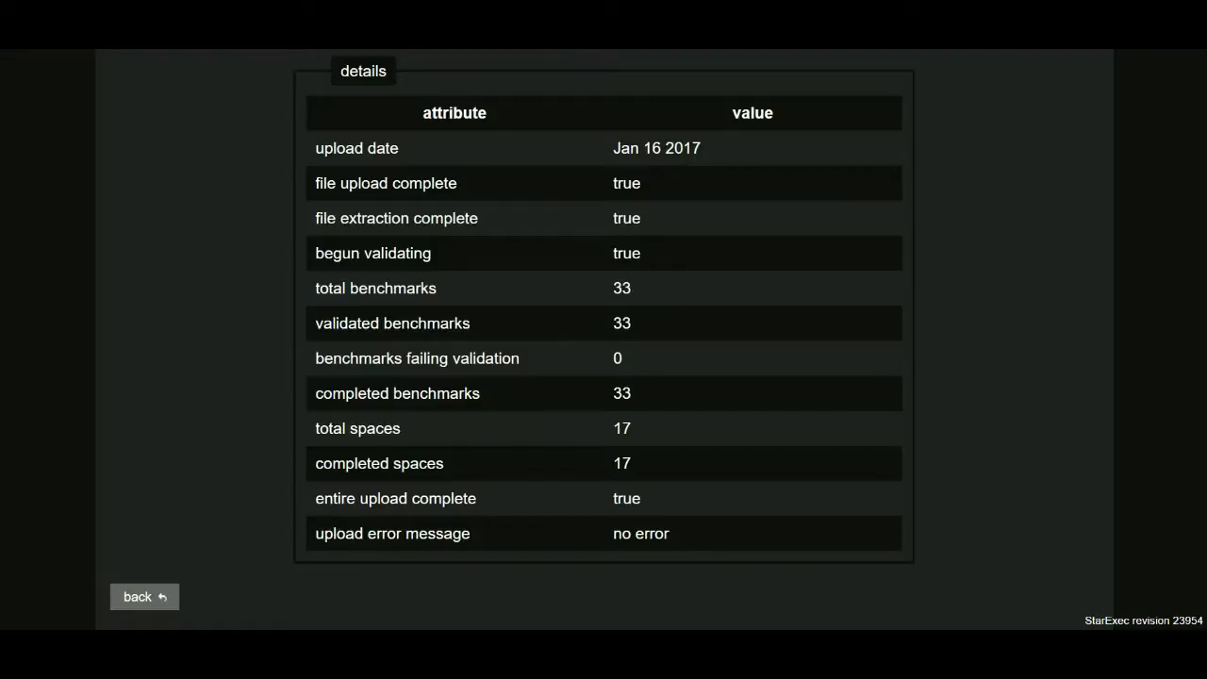
pyautogui.scroll(1, 603, 340)
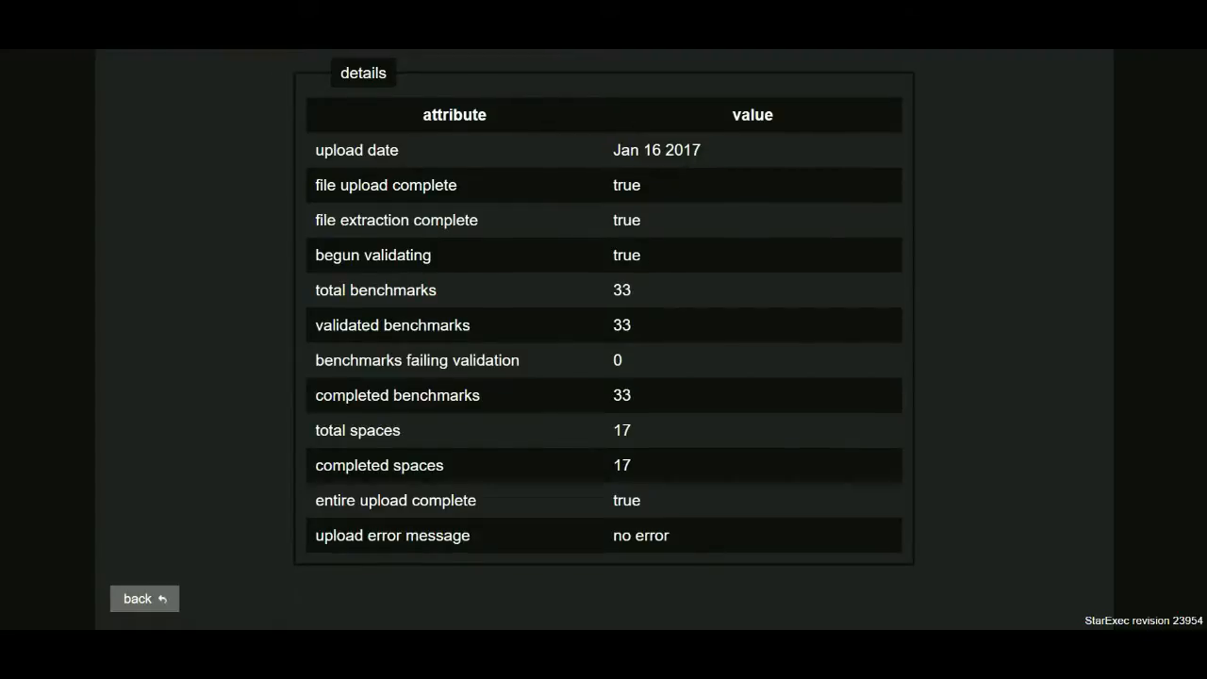
pyautogui.click(188, 598)
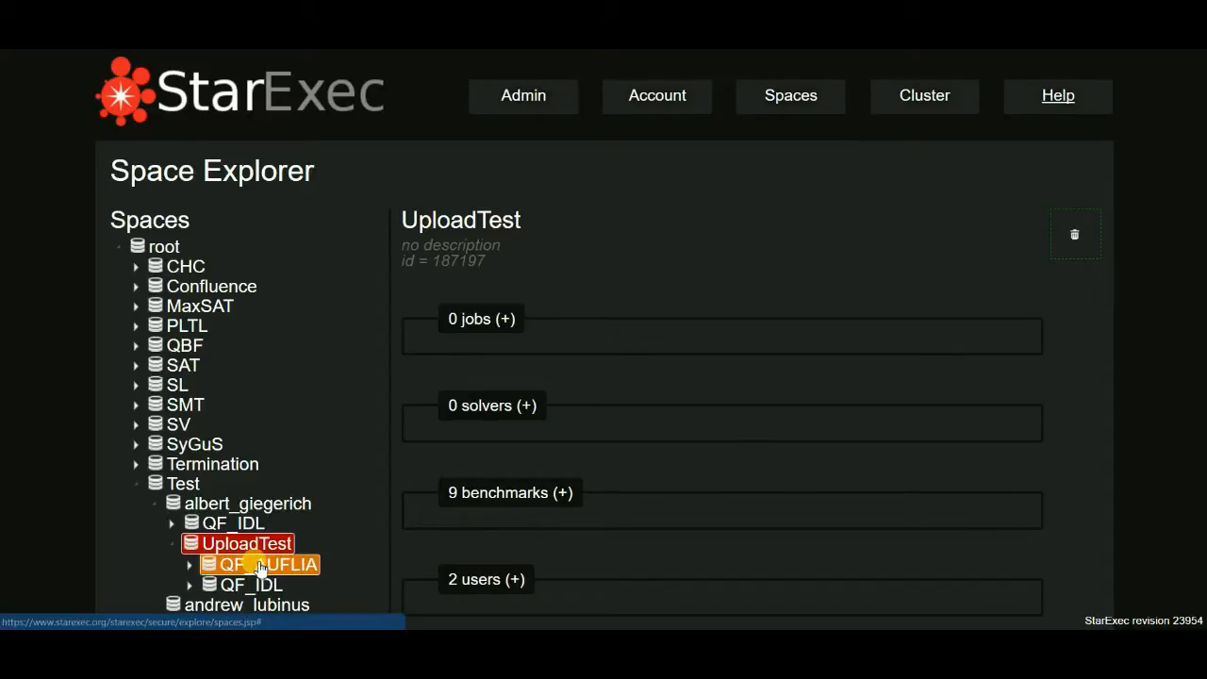
pyautogui.scroll(-1, 361, 513)
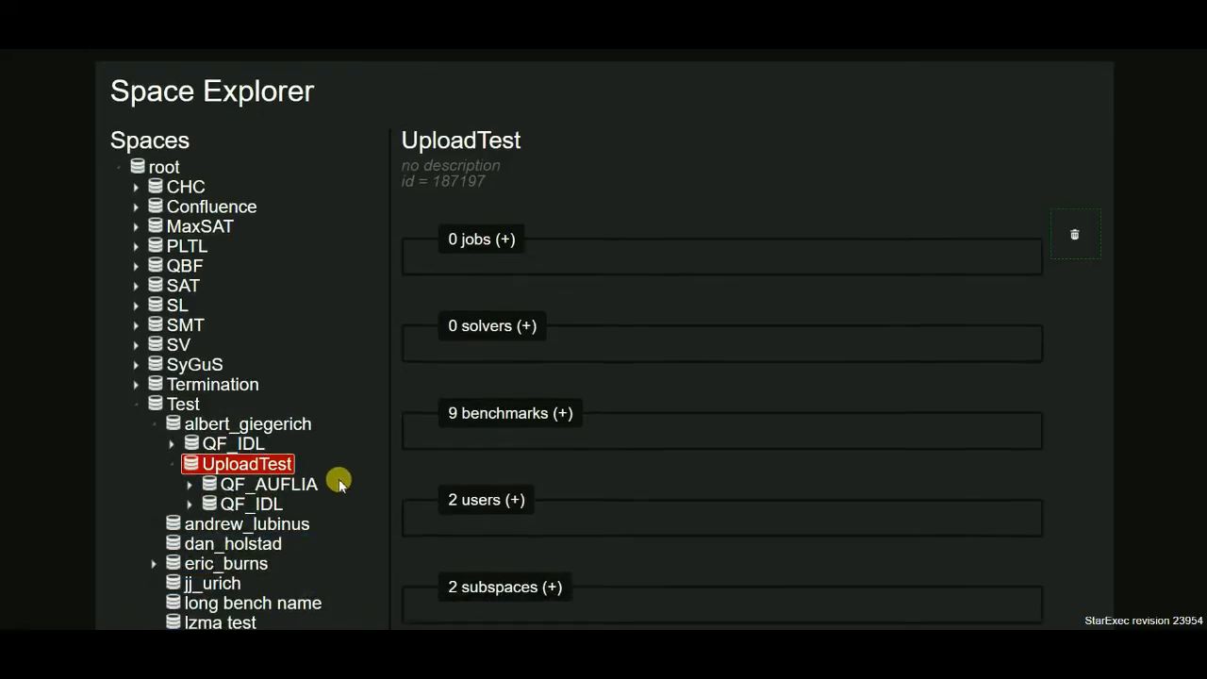
# Examine the benchmarks in the pointer subspace under QF_AUFLIA and array_benchmarks in UploadTest.
pyautogui.click(191, 487)
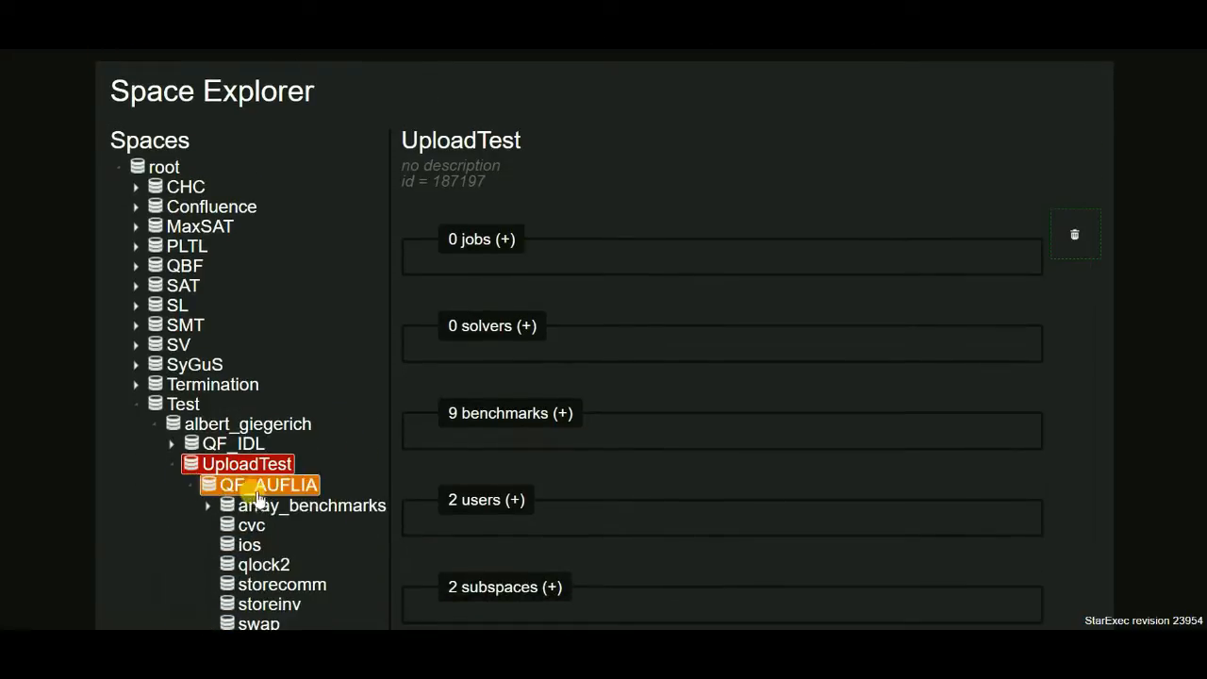
pyautogui.click(209, 507)
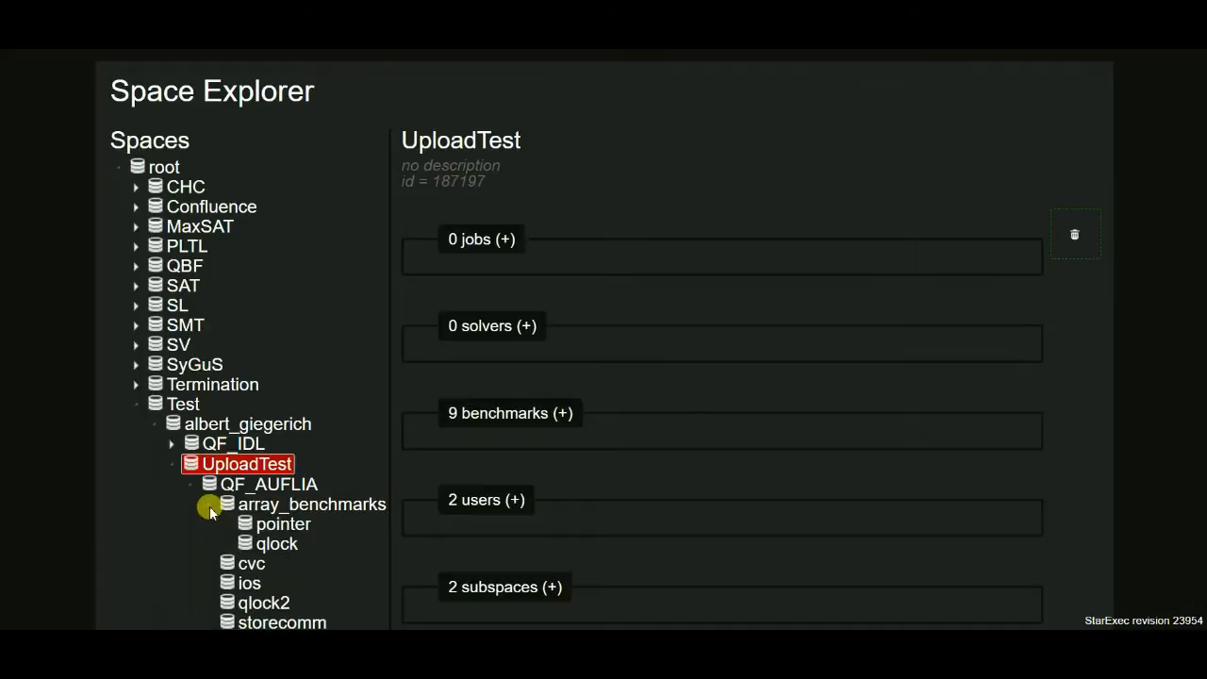
pyautogui.click(272, 524)
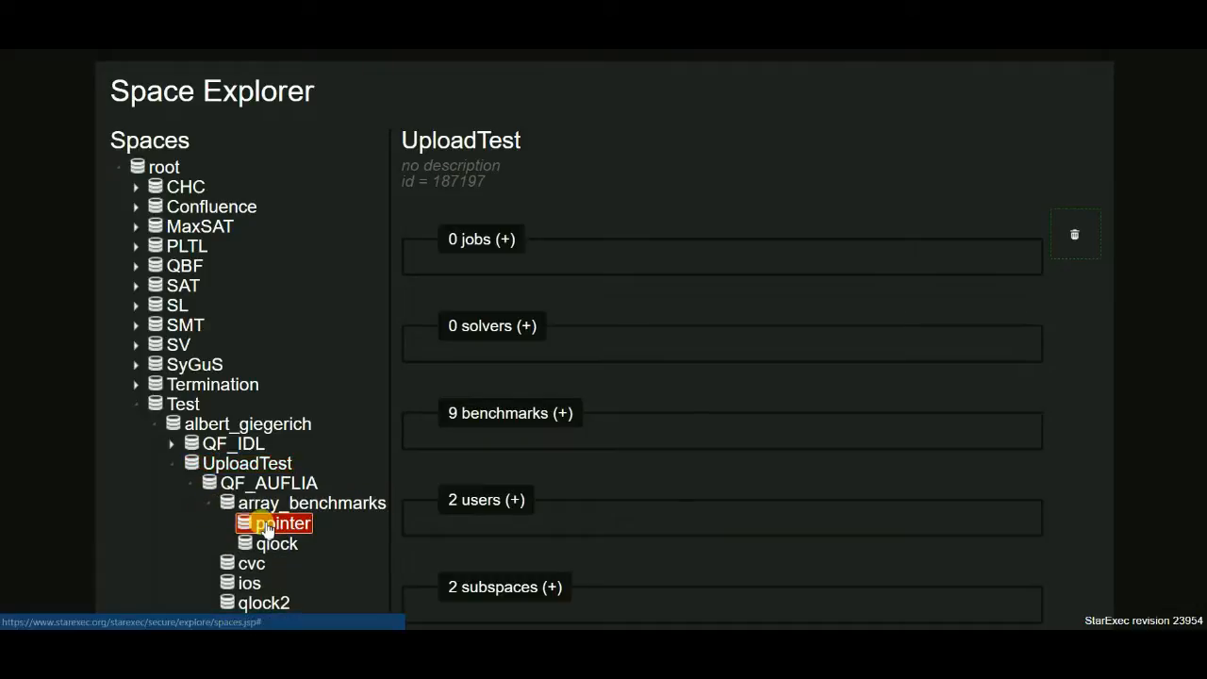
pyautogui.click(486, 413)
pyautogui.click(526, 524)
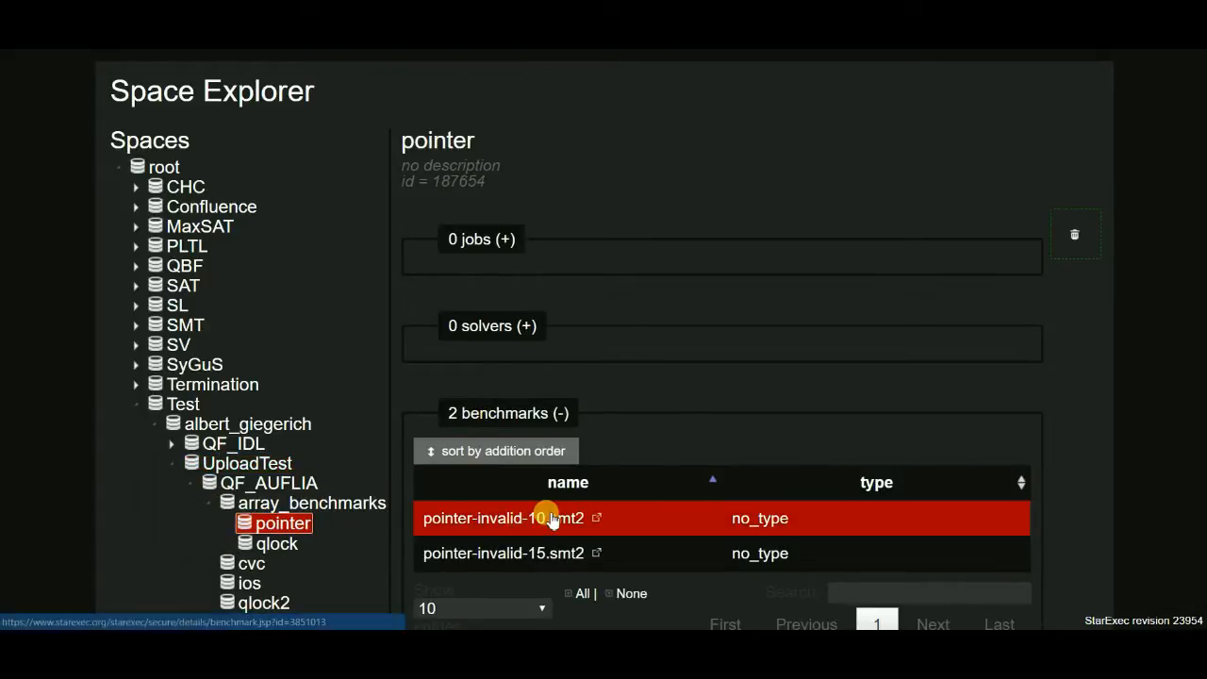
pyautogui.click(509, 557)
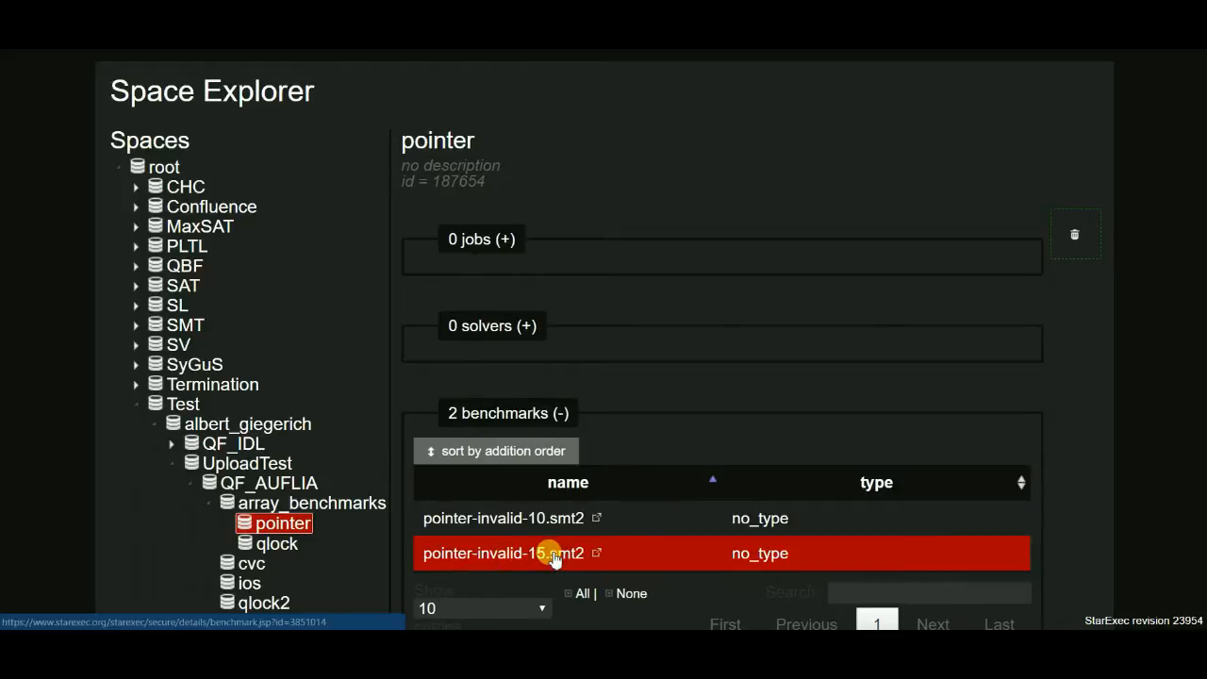
# Switch to File Explorer and view the contents of QF_AUFLIA/array_benchmarks/pointer inside the zipped benchmarks archive in upload-test.
pyautogui.hotkey('alt', 'Tab')
pyautogui.hotkey('alt', 'Tab')
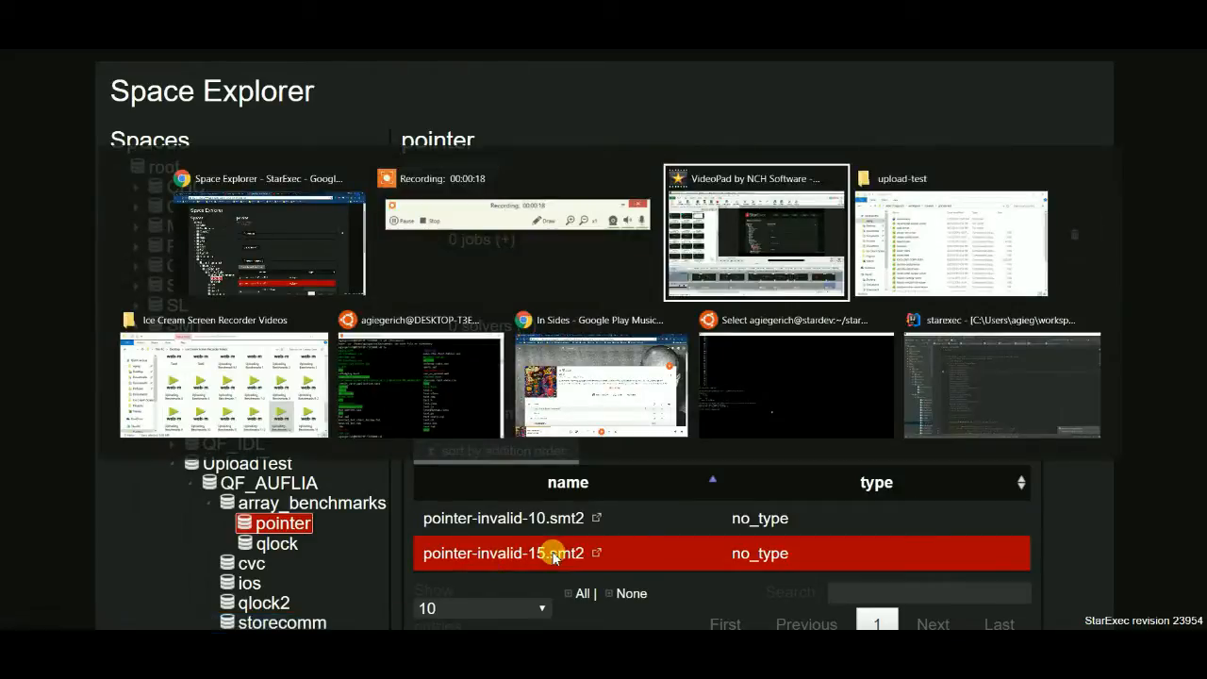
pyautogui.hotkey('alt', 'Tab')
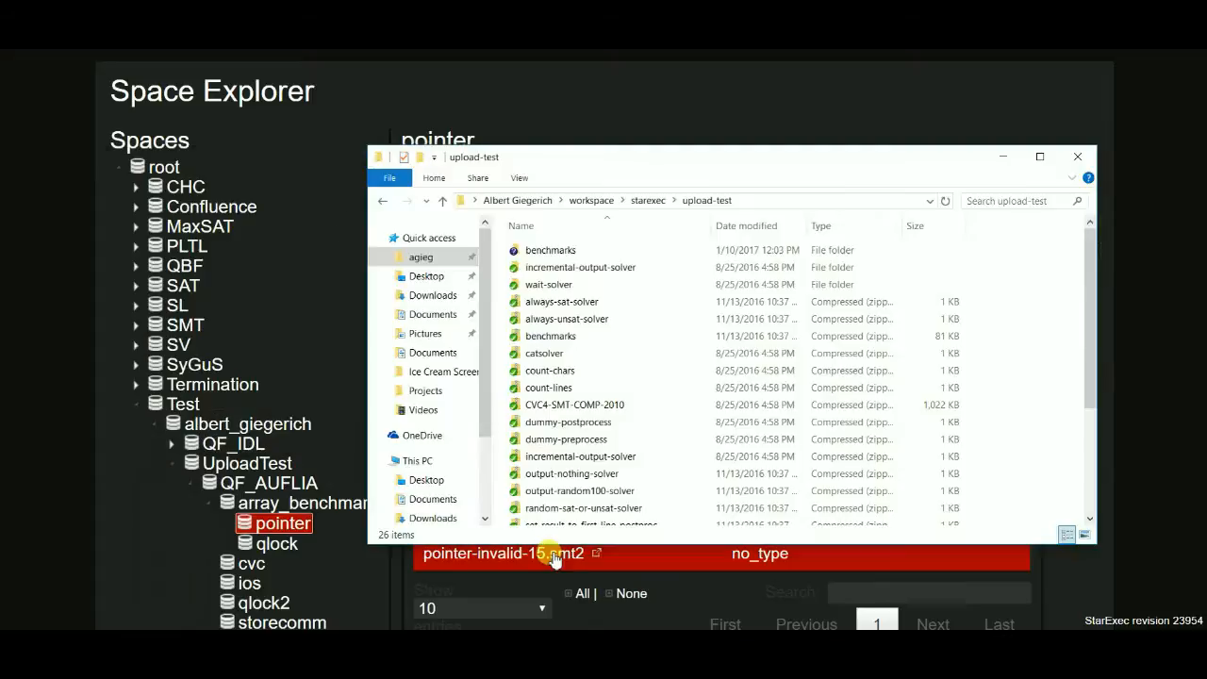
pyautogui.doubleClick(554, 335)
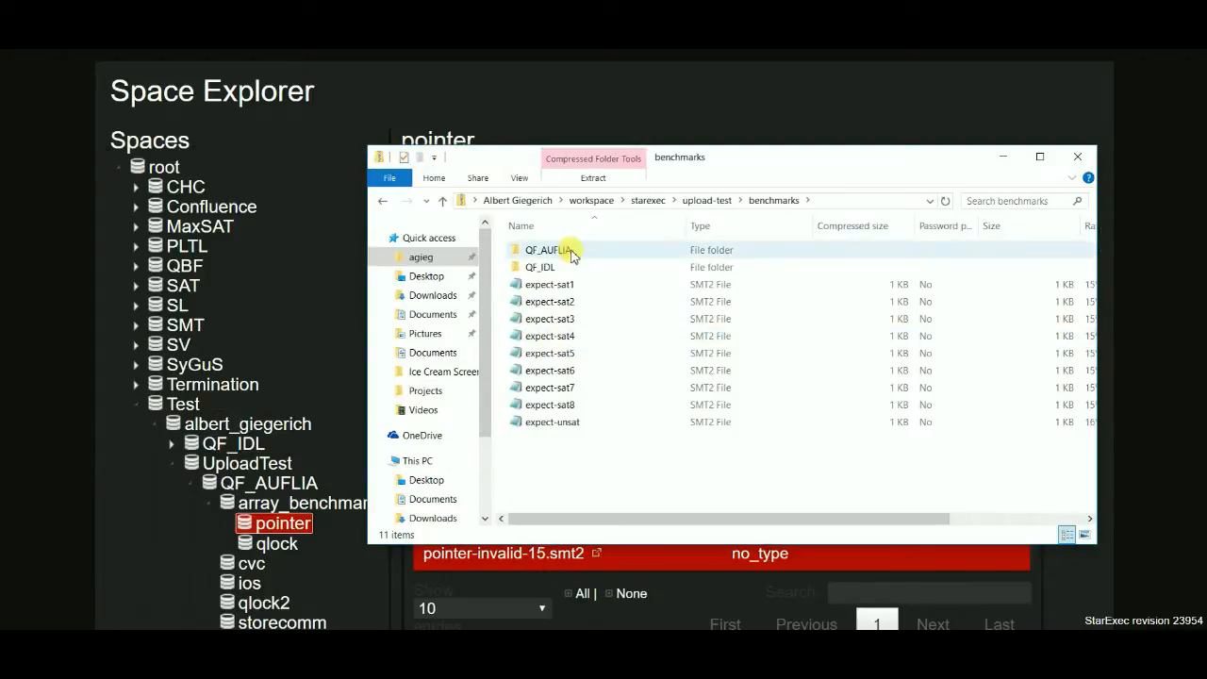
pyautogui.doubleClick(573, 257)
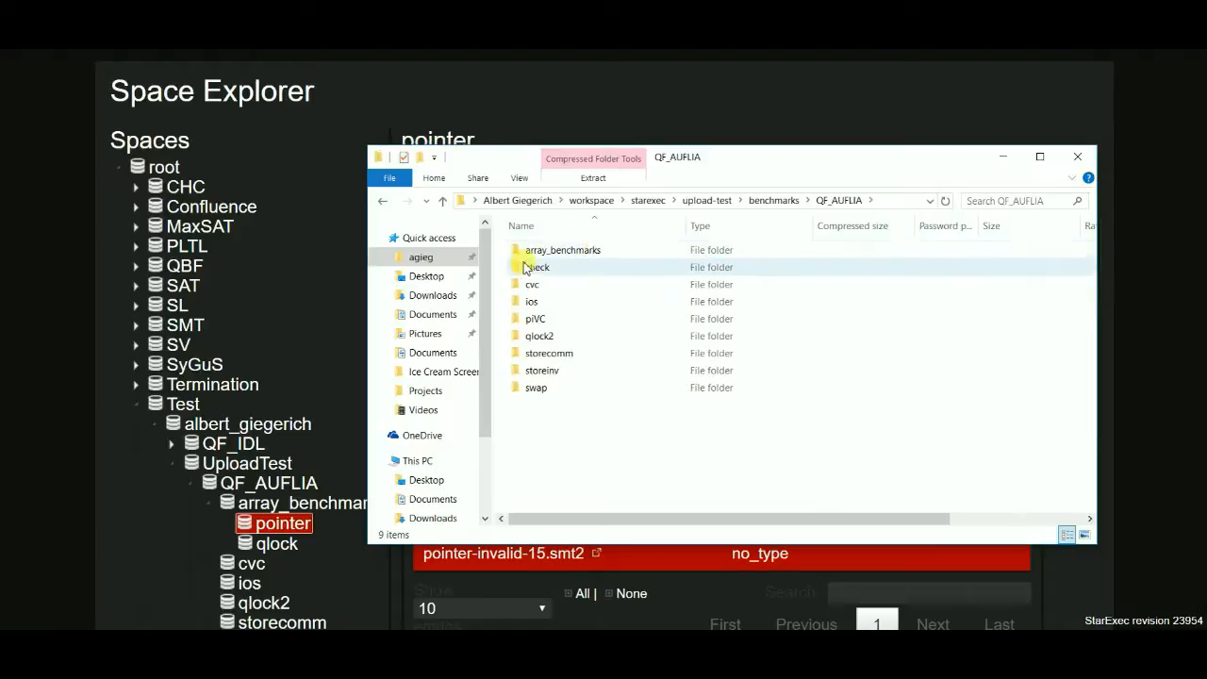
pyautogui.doubleClick(579, 253)
pyautogui.click(588, 270)
pyautogui.doubleClick(589, 269)
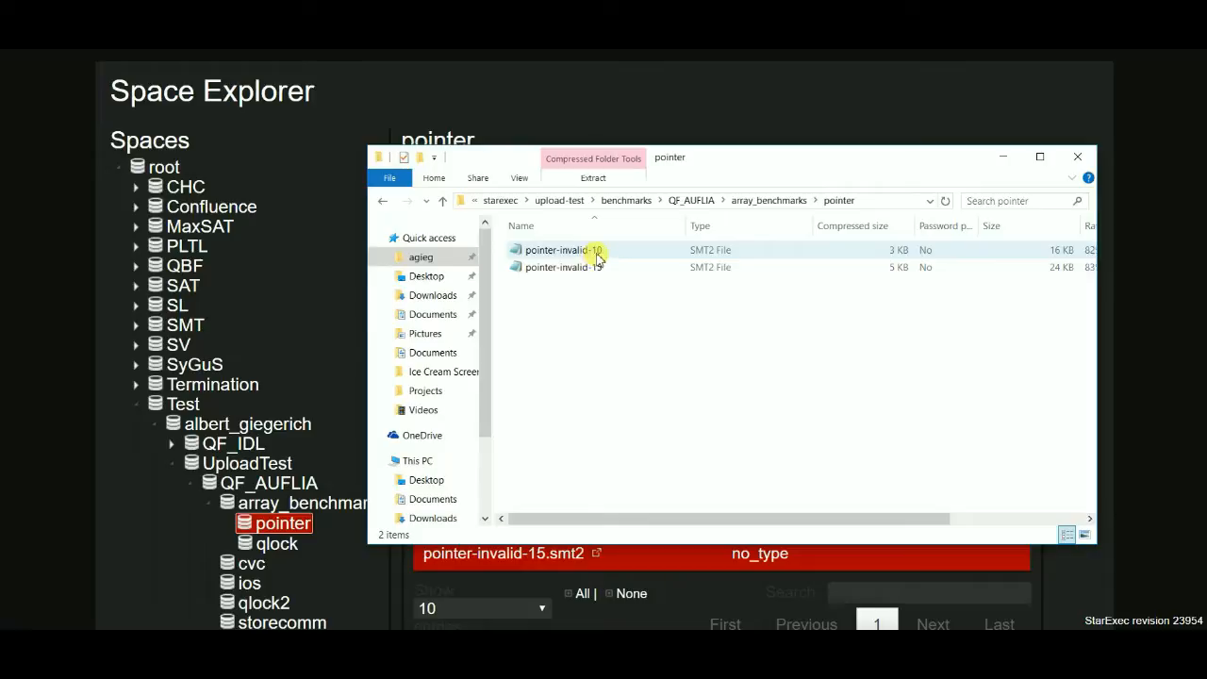